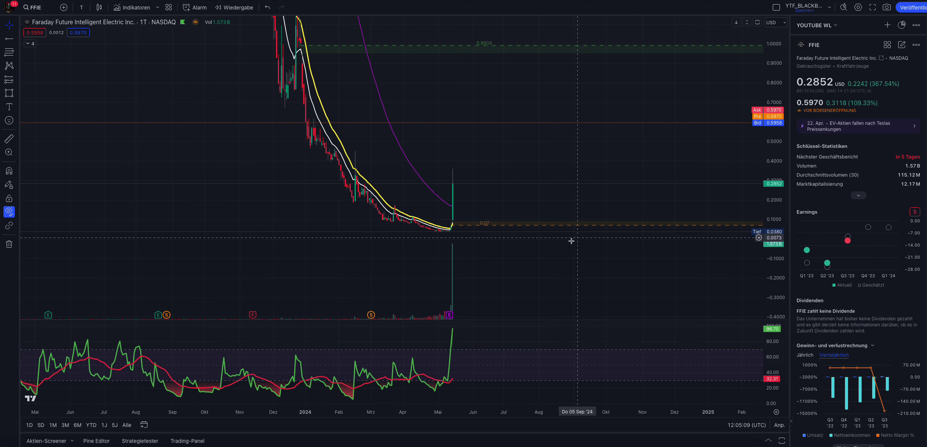
- Bring up IMG_7488.jpg with the Nasdaq delisting notice for Faraday Future, read it and close it
mouse_move(811, 260)
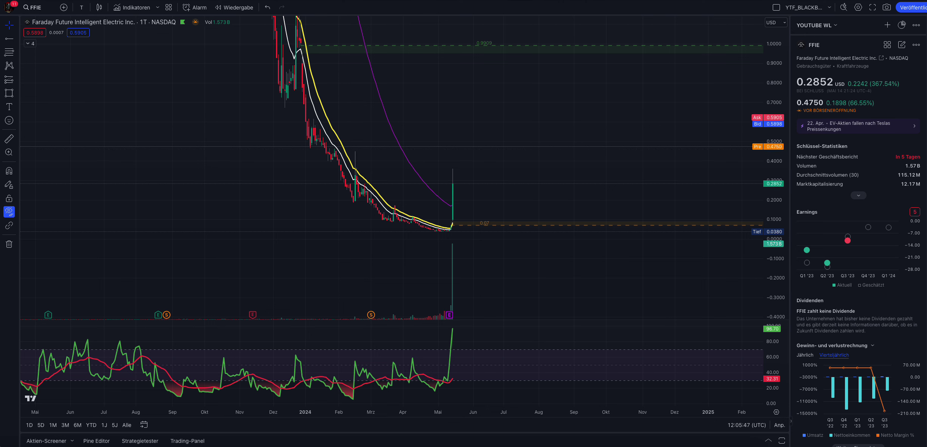
drag(0, 0, 338, 7)
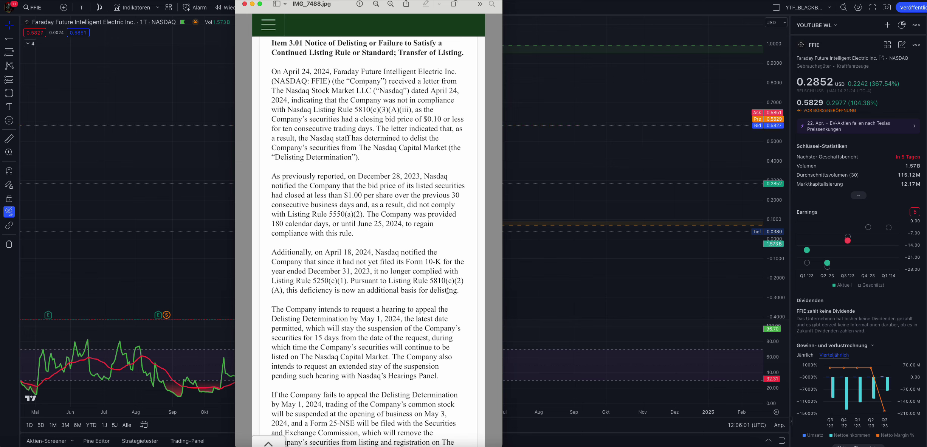
mouse_move(367, 314)
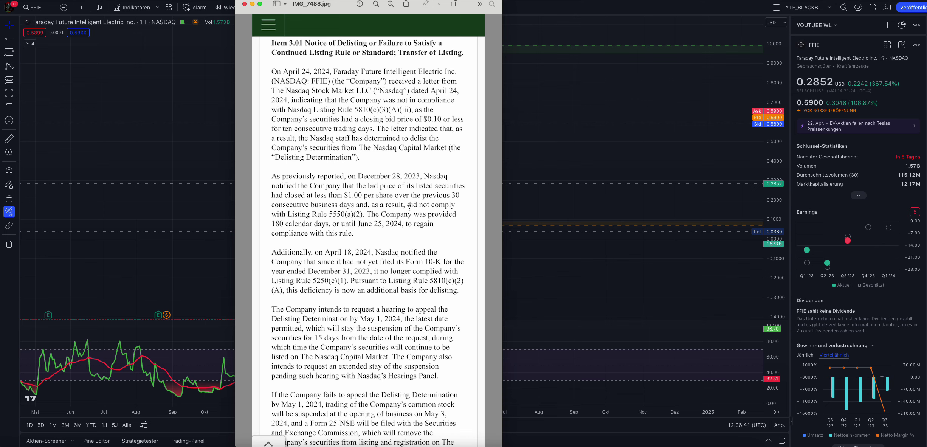
key(super+w)
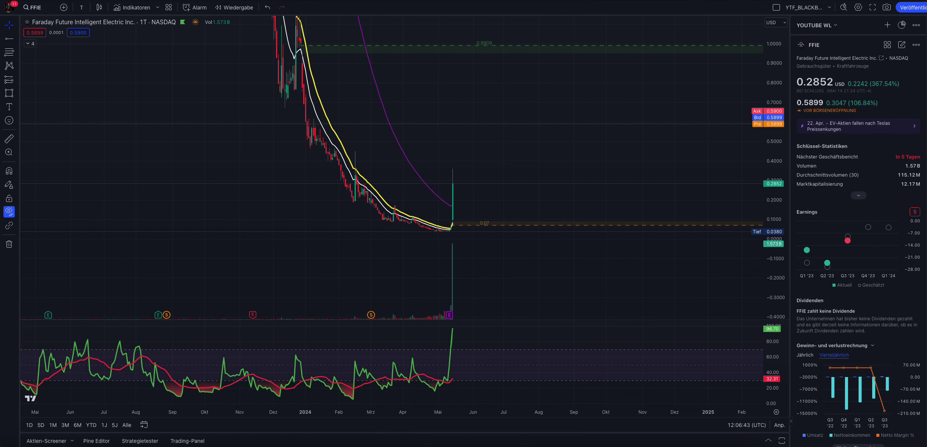
- Hide the indicators on the FFIE daily chart and show the drawings again
scroll(562, 182, up, 2)
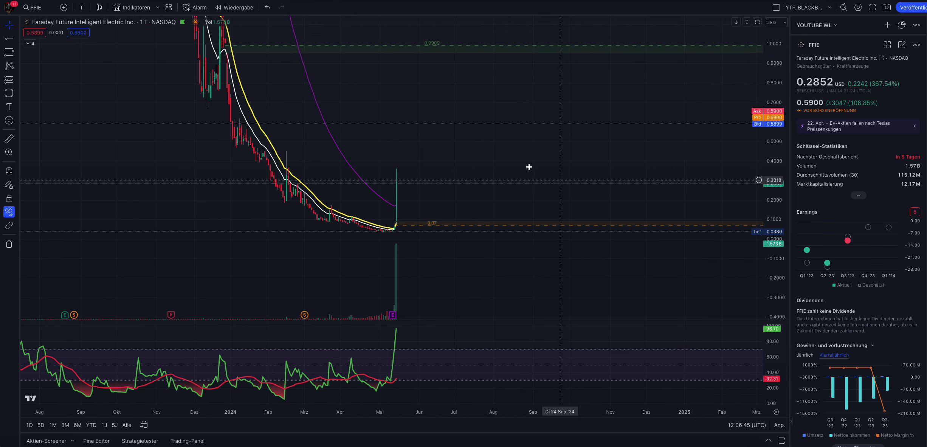
drag(516, 161, 575, 176)
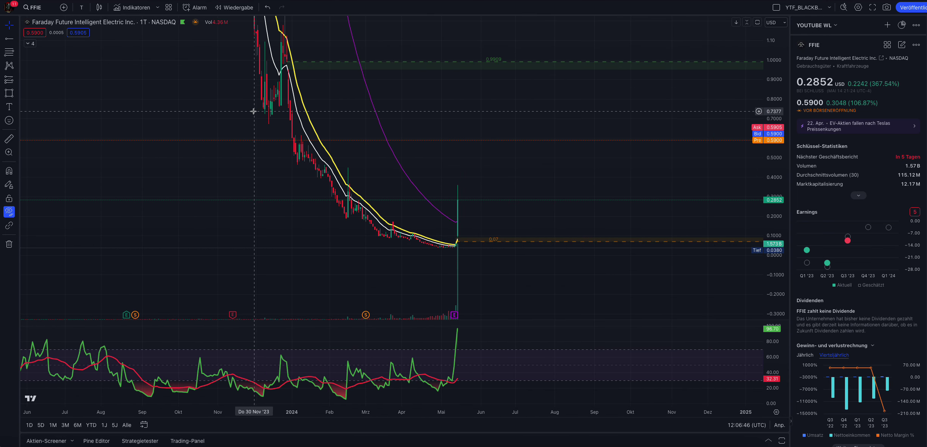
click(17, 212)
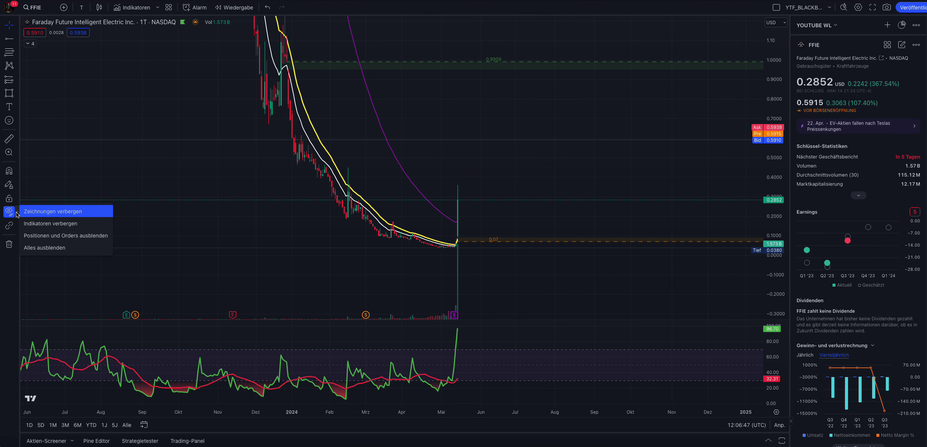
click(57, 224)
scroll(615, 163, up, 2)
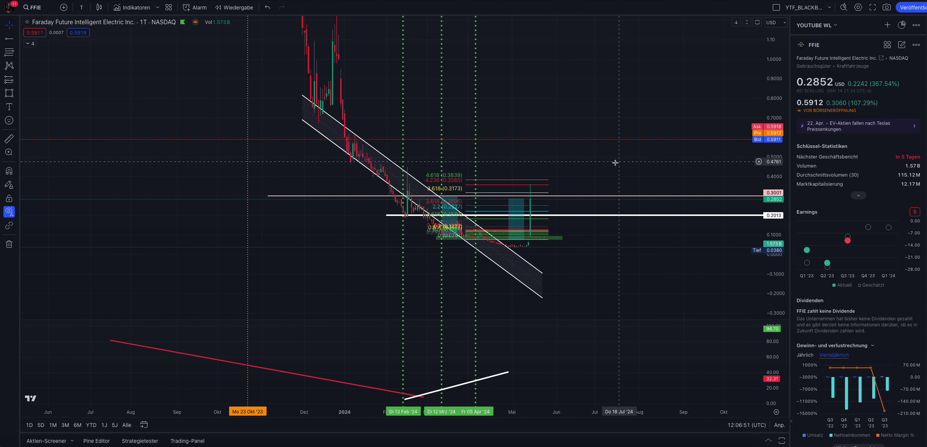
- Inspect the horizontal price lines at 0.2013 and 0.3001, selecting each one on the chart
scroll(615, 163, up, 2)
drag(667, 257, 657, 235)
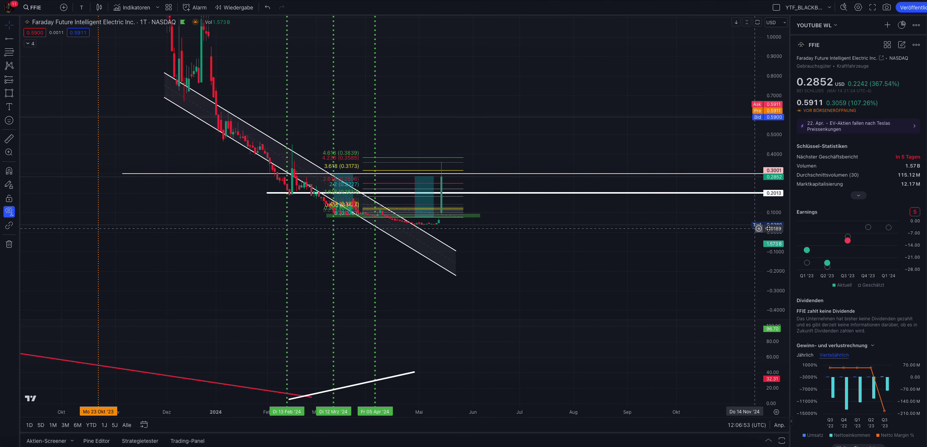
drag(771, 228, 770, 8)
scroll(648, 209, up, 2)
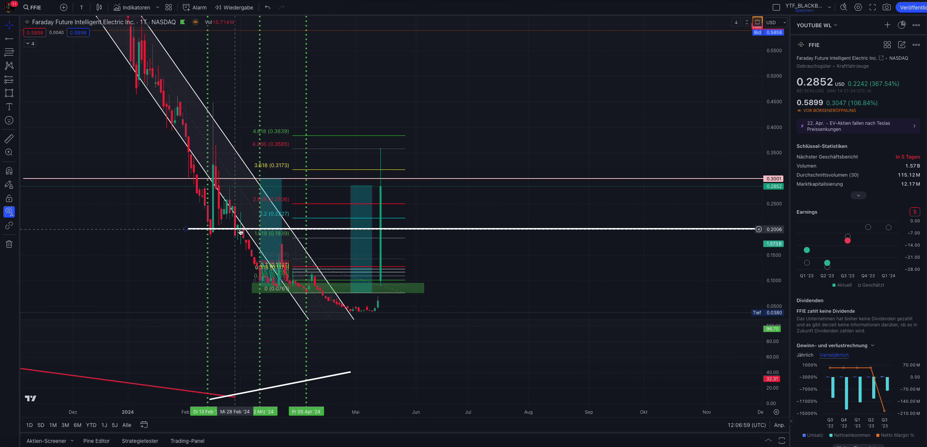
click(611, 229)
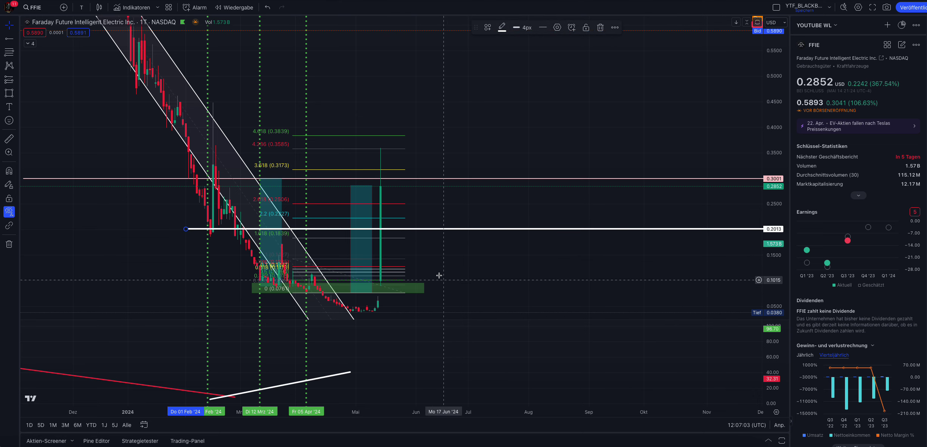
click(624, 180)
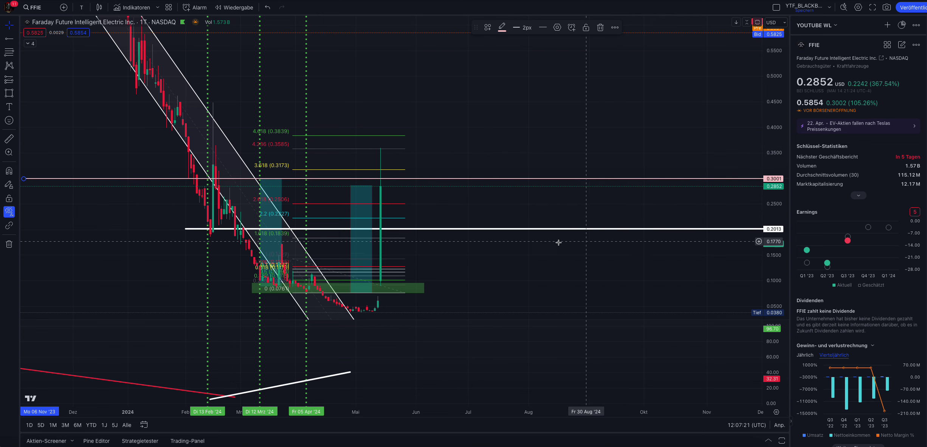
- Examine the descending channel, Fibonacci levels and green support zone in relation to the latest price spike
scroll(528, 248, up, 2)
drag(399, 278, 560, 223)
scroll(561, 222, up, 1)
scroll(560, 223, up, 1)
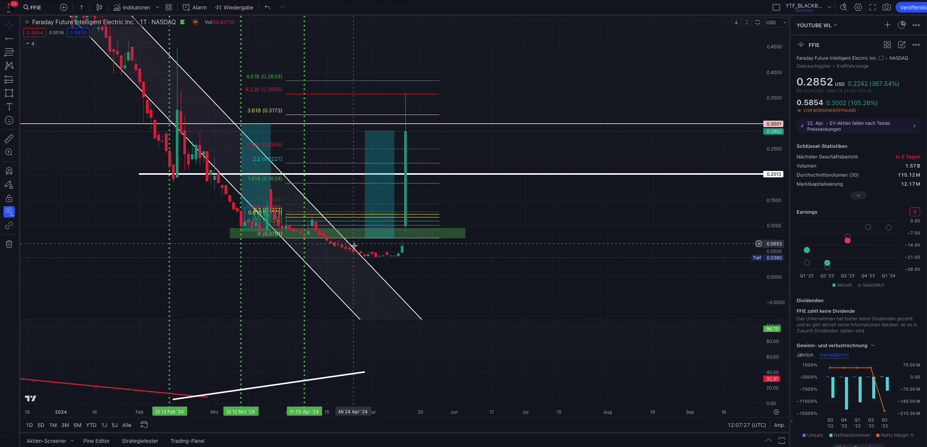
drag(500, 206, 663, 259)
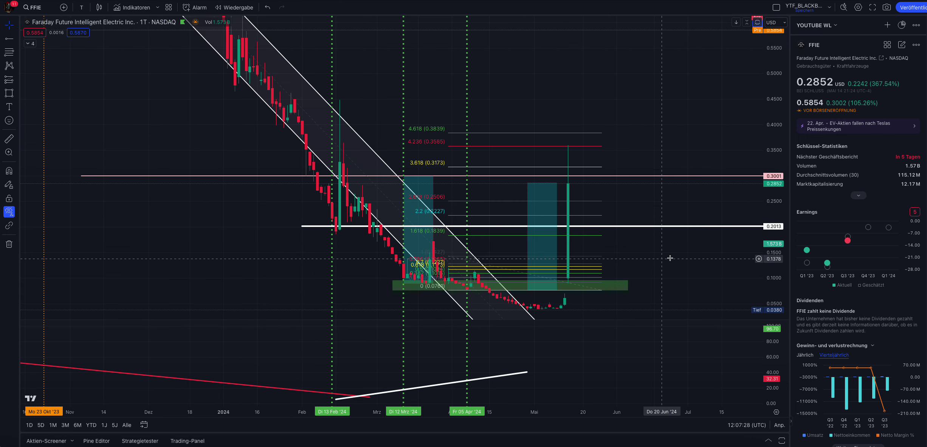
drag(774, 65, 774, 278)
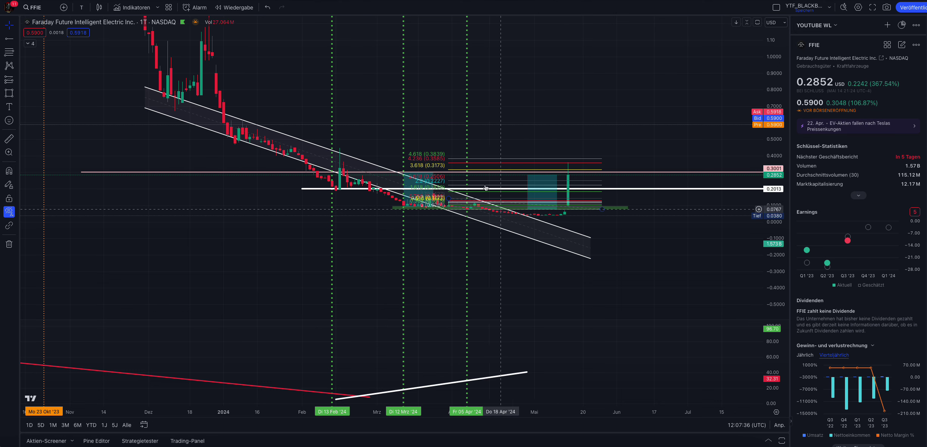
scroll(639, 235, up, 3)
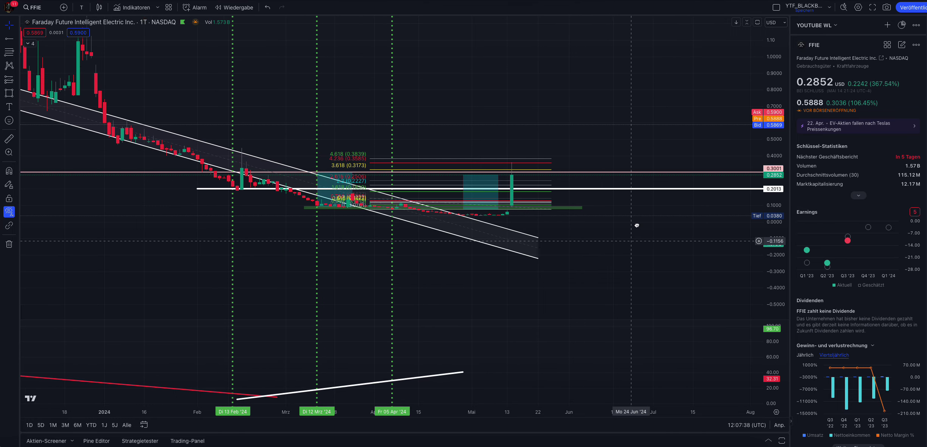
- Recheck the delisting notice and extend the lower edge of the late-April to May teal rectangle down to about 0.022
drag(640, 219, 658, 154)
scroll(777, 225, up, 5)
scroll(777, 225, up, 5)
scroll(657, 219, up, 3)
scroll(776, 189, up, 5)
drag(688, 209, 693, 163)
click(441, 102)
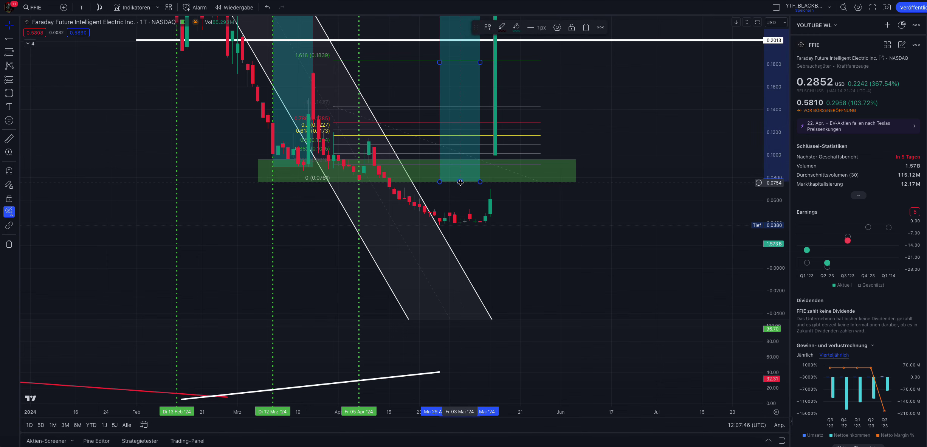
drag(0, 6, 446, 0)
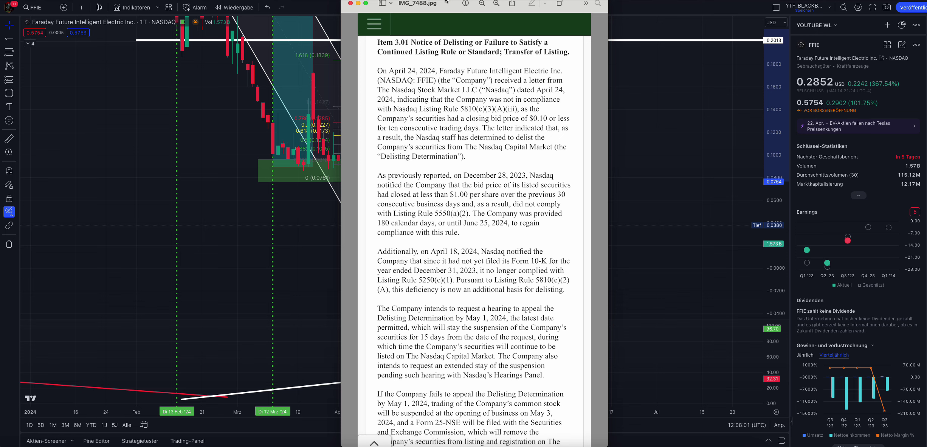
drag(446, 2, 0, 2)
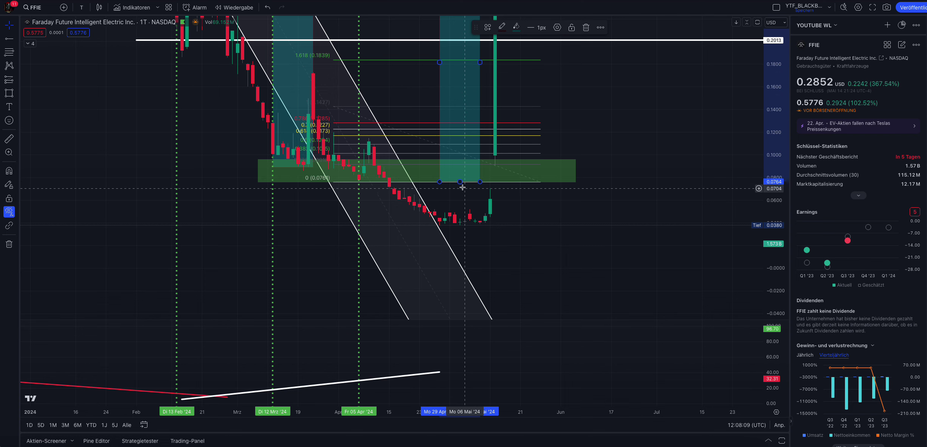
drag(460, 182, 460, 243)
click(497, 231)
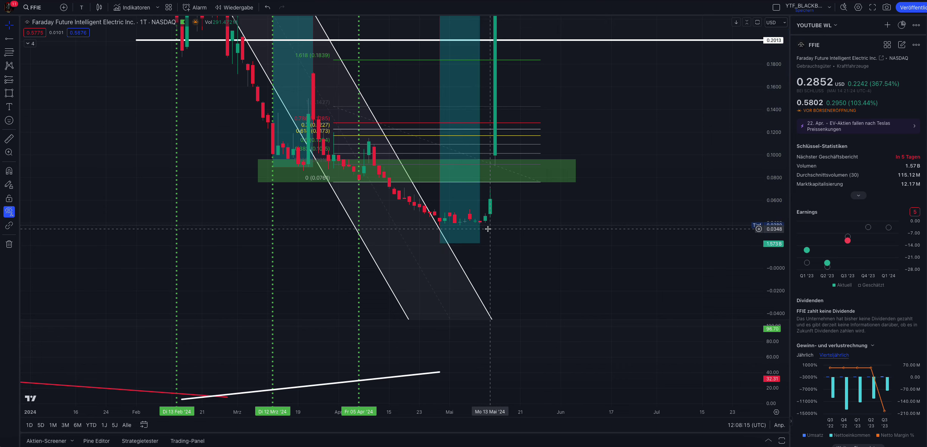
- Maximize the price pane so the lower oscillator pane is hidden, and compress the price scale
scroll(609, 159, down, 1)
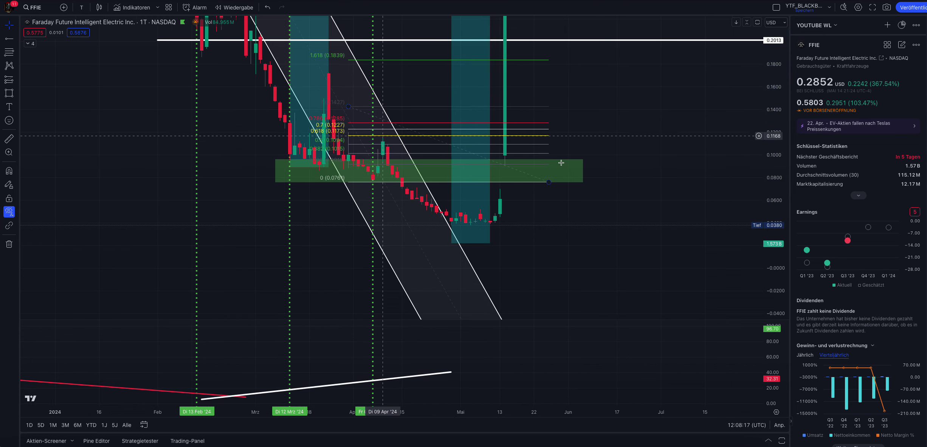
drag(774, 156, 774, 216)
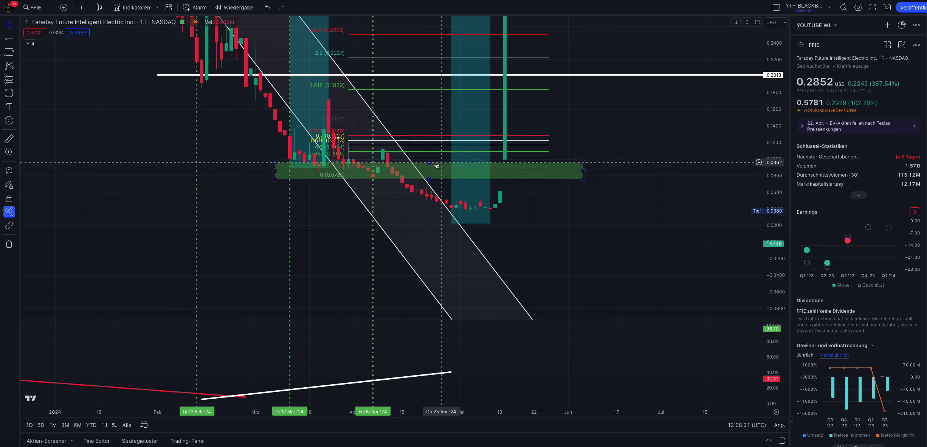
drag(613, 129, 614, 213)
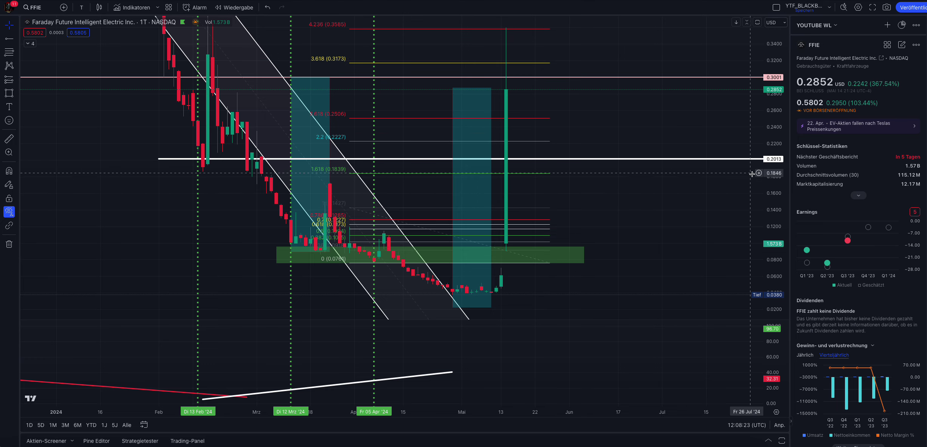
drag(773, 176, 775, 273)
double_click(686, 206)
drag(778, 168, 780, 267)
- Examine the March and April candles around the green support zone and the following fall below it
drag(662, 146, 661, 152)
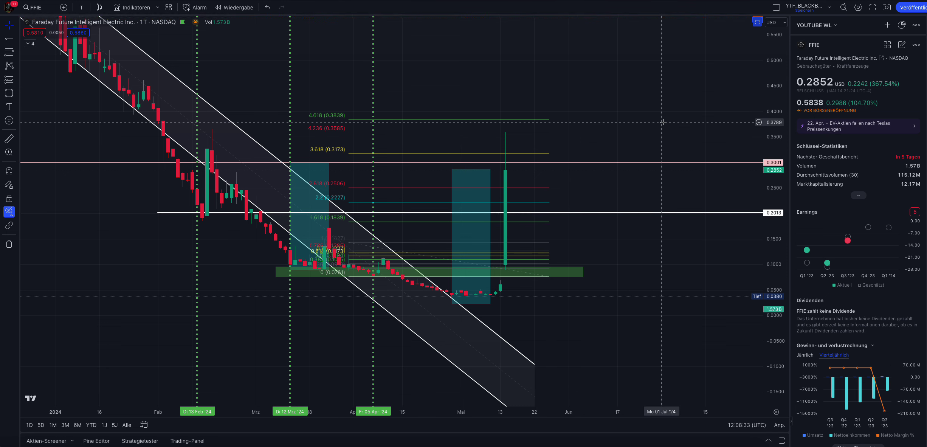
drag(626, 95, 646, 127)
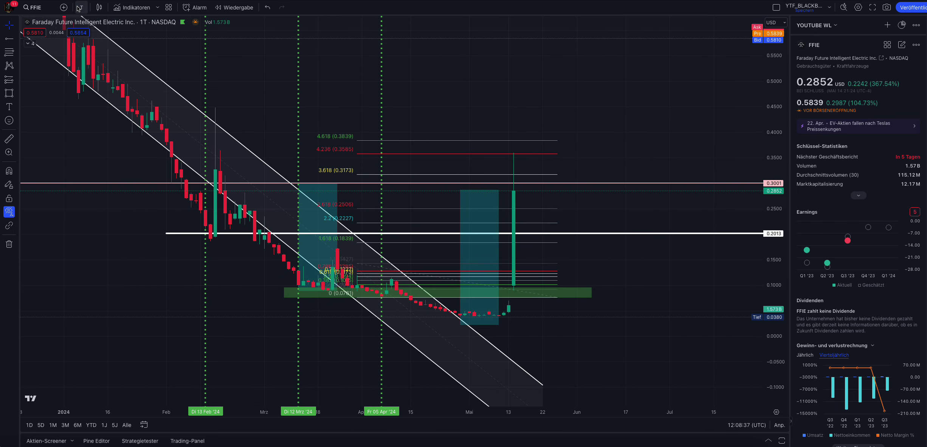
drag(556, 347, 579, 278)
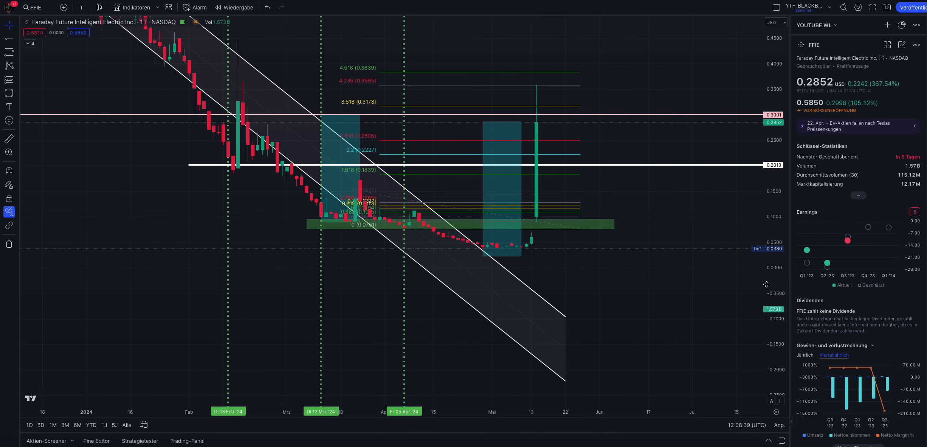
drag(767, 388, 767, 284)
scroll(693, 290, up, 3)
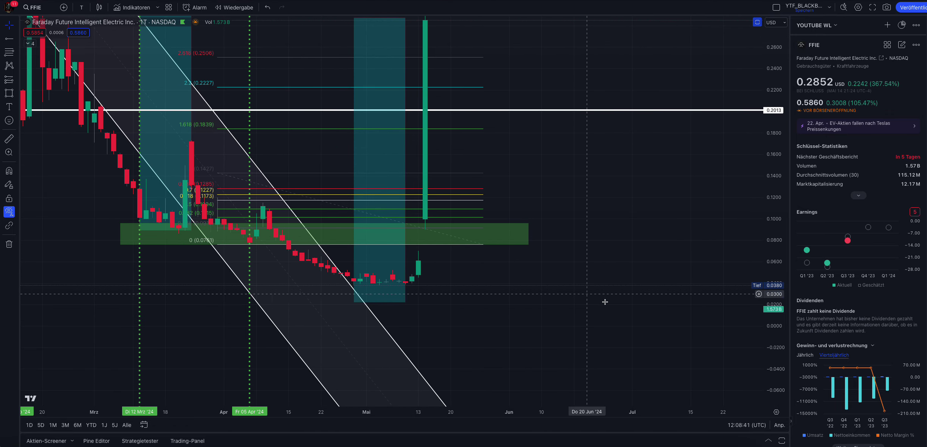
drag(600, 318, 671, 287)
drag(772, 384, 771, 284)
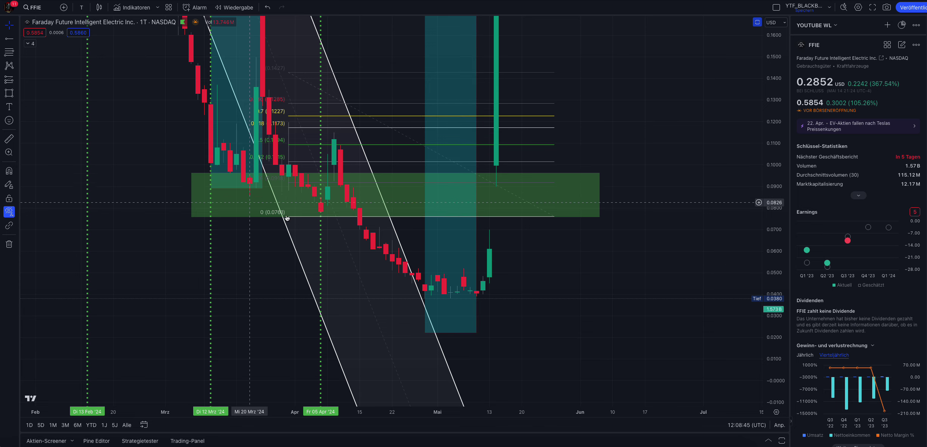
click(265, 156)
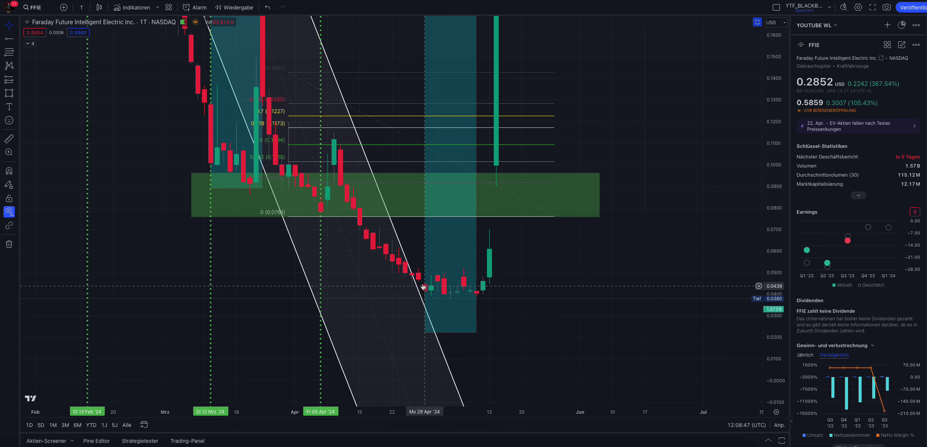
- Examine the candle lows inside the teal rectangle in detail and compare them with the green zone and the spike
drag(565, 300, 625, 259)
drag(777, 392, 778, 287)
drag(528, 286, 397, 264)
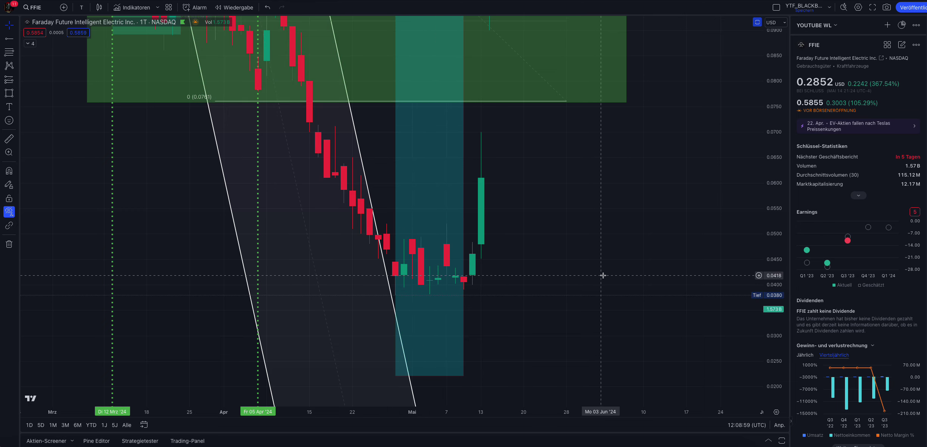
drag(602, 273, 645, 227)
mouse_move(815, 235)
drag(782, 257, 786, 232)
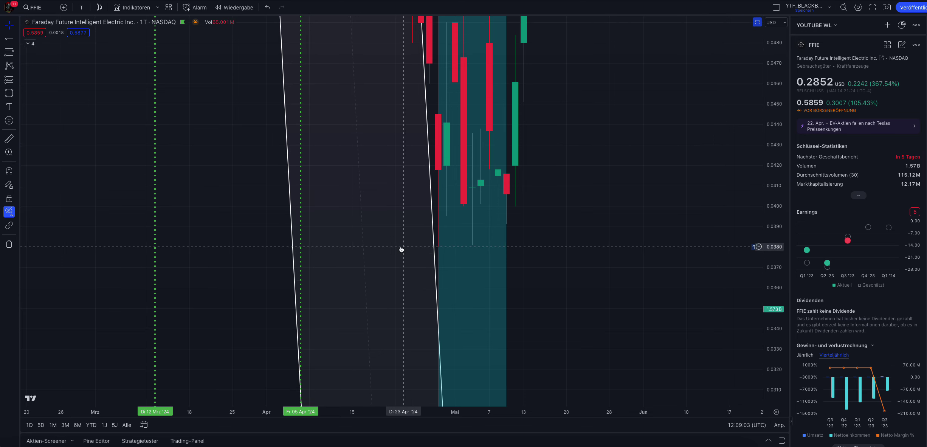
drag(774, 281, 775, 289)
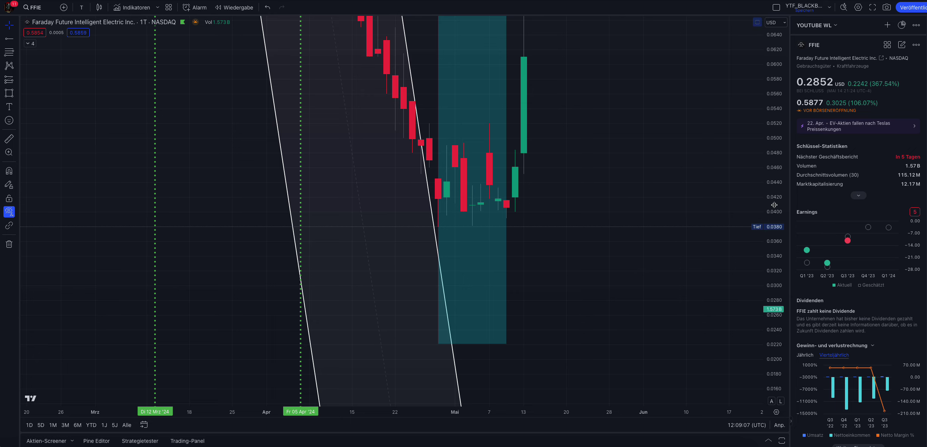
drag(775, 205, 774, 211)
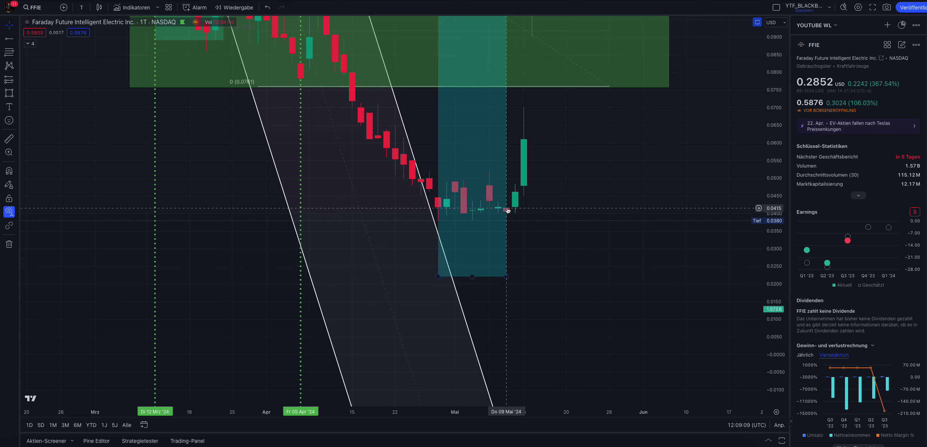
drag(599, 172, 545, 249)
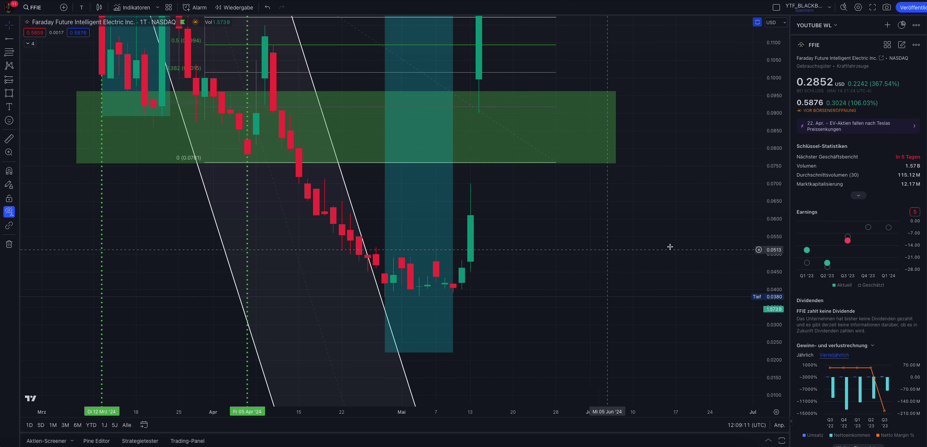
drag(772, 249, 772, 367)
drag(656, 149, 659, 184)
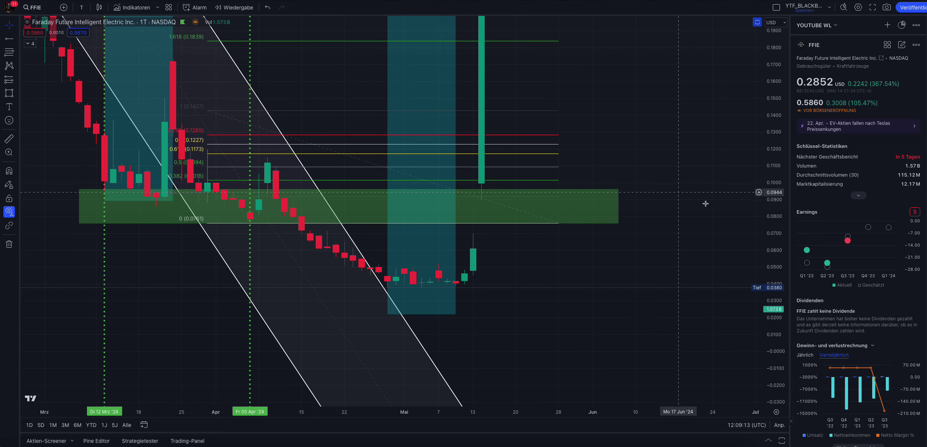
- Measure the price move from the low at about 0.038 up to the current pre-market bid near 0.586
drag(773, 225, 773, 334)
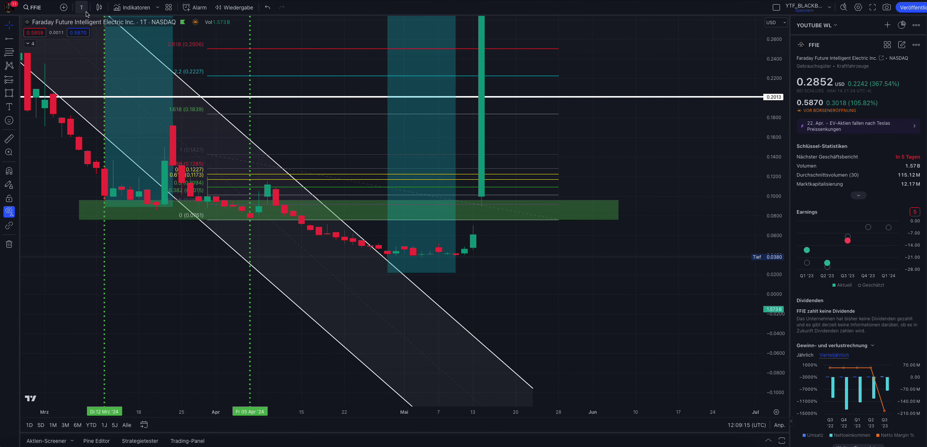
drag(694, 180, 667, 255)
drag(777, 74, 778, 260)
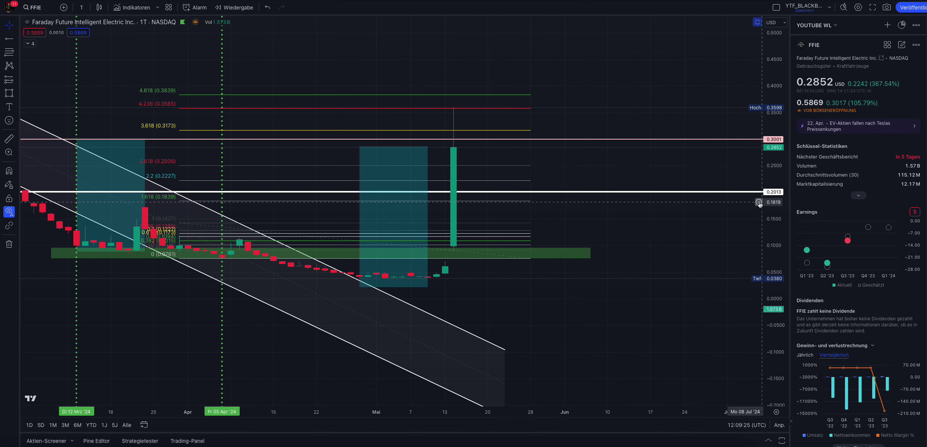
drag(774, 199, 775, 209)
drag(667, 104, 666, 122)
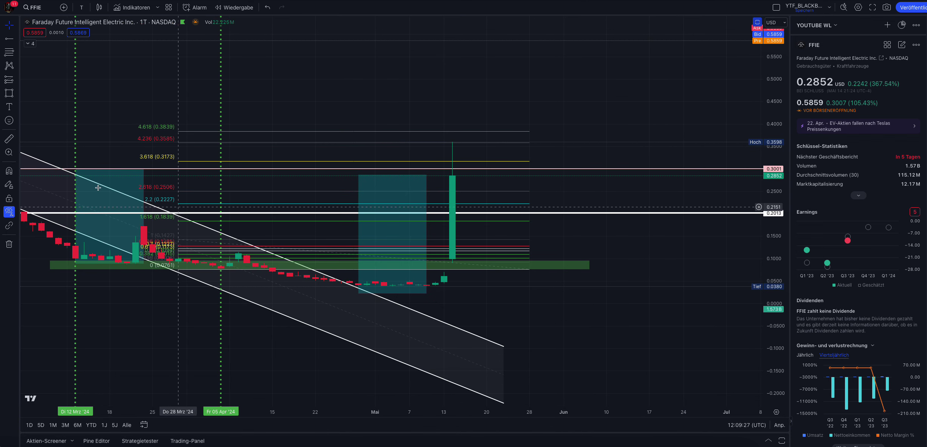
click(10, 141)
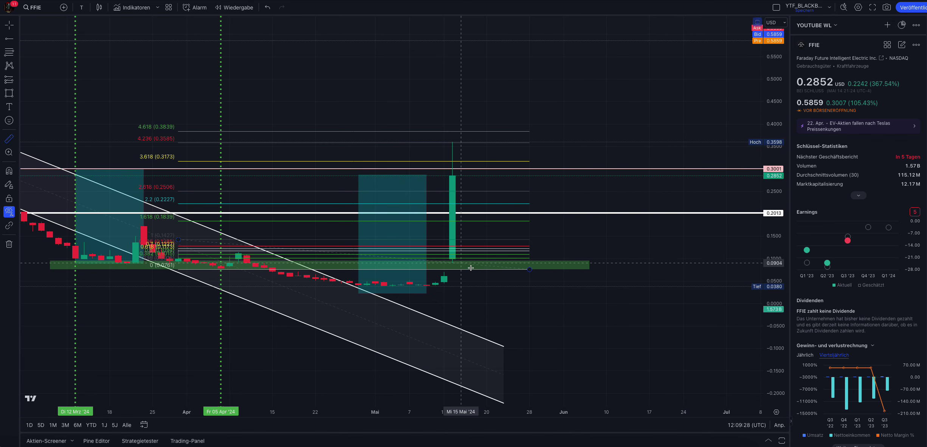
click(506, 287)
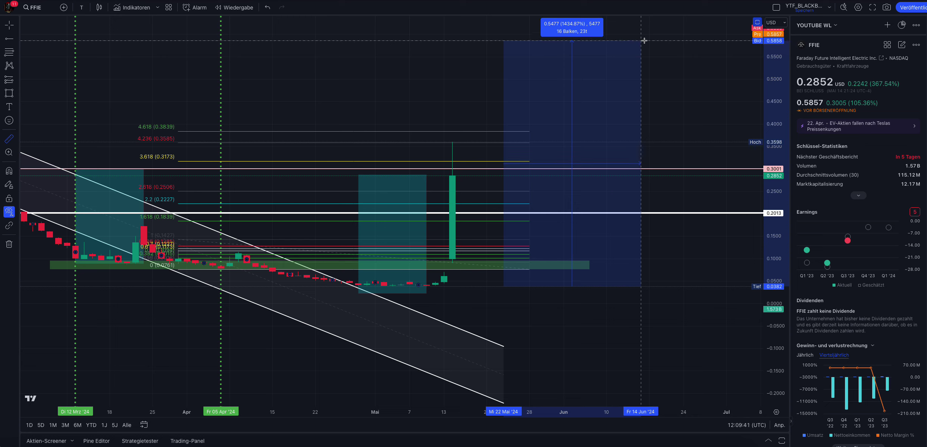
click(644, 41)
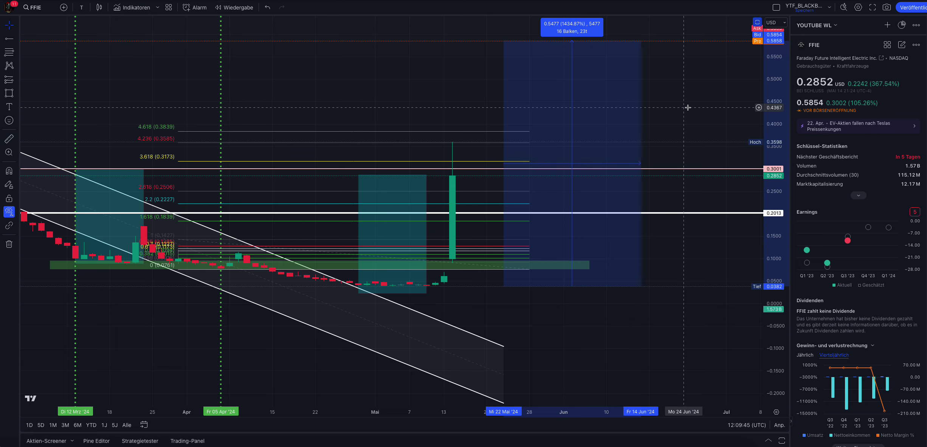
- Clear the measurement and draw a horizontal support/resistance line at 0.9915, starting from the 22 December 2023 candle
drag(677, 98, 684, 140)
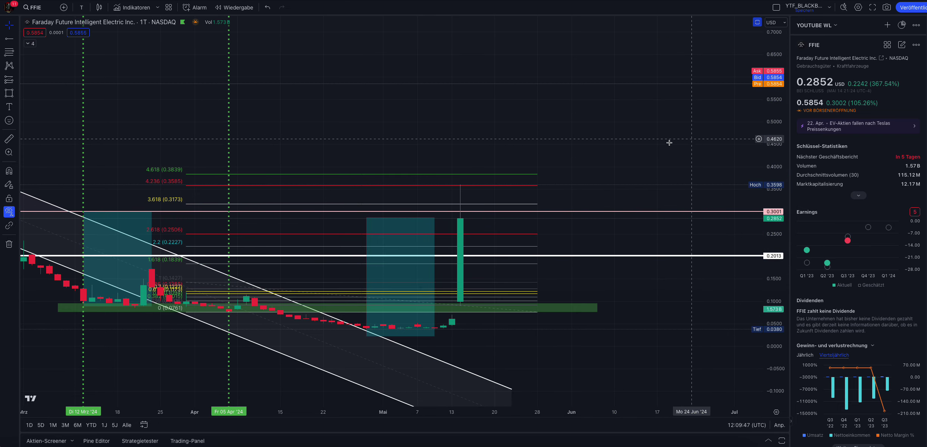
scroll(683, 141, down, 4)
scroll(774, 173, down, 5)
scroll(681, 140, down, 2)
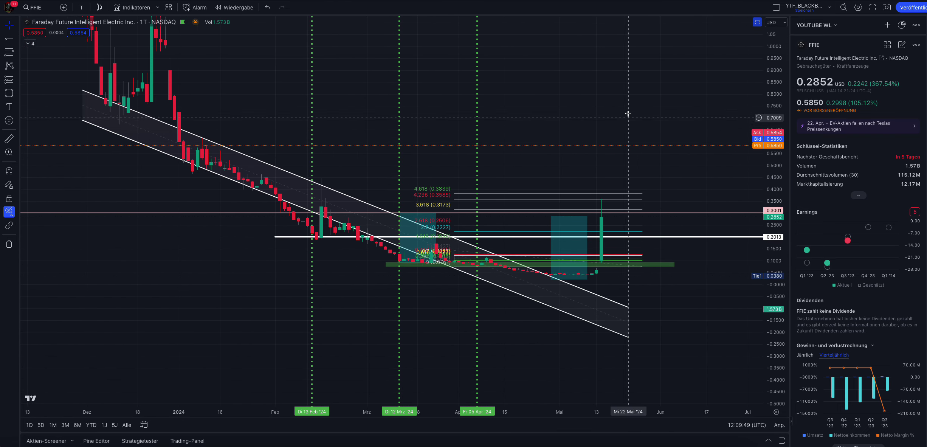
scroll(643, 147, down, 2)
drag(660, 140, 662, 186)
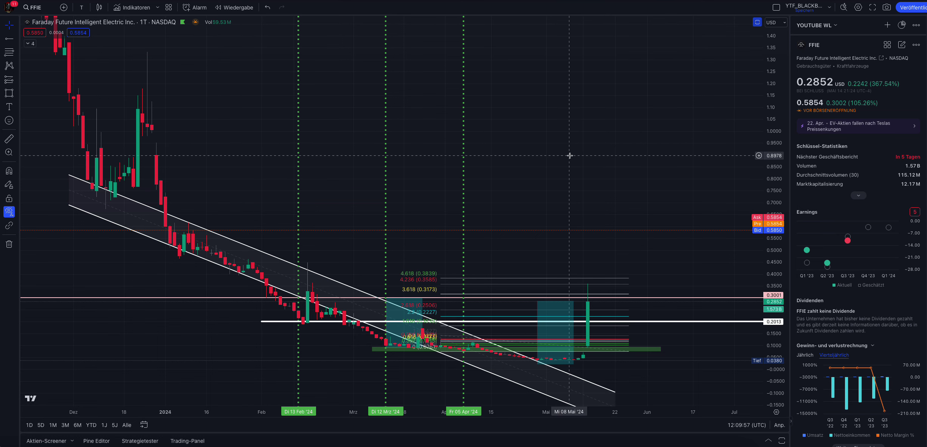
drag(570, 156, 667, 135)
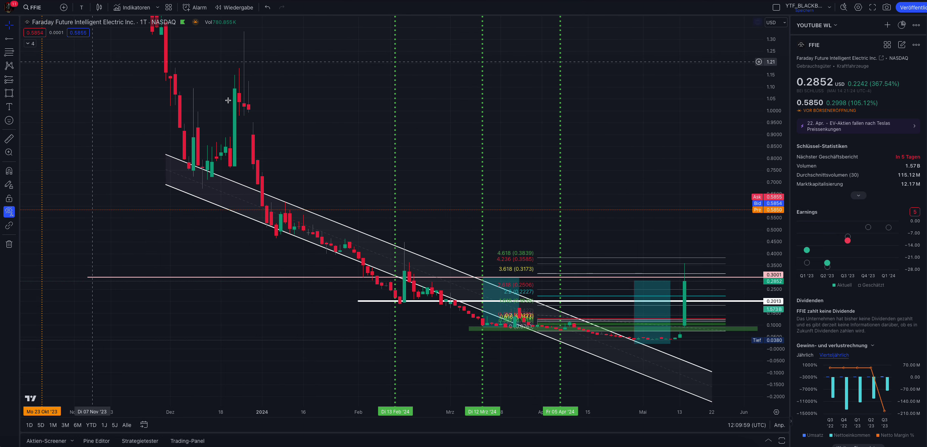
click(16, 39)
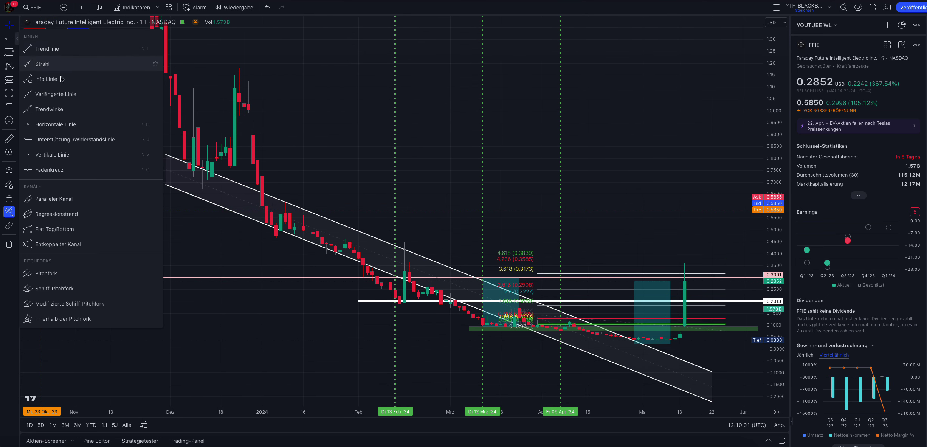
click(75, 140)
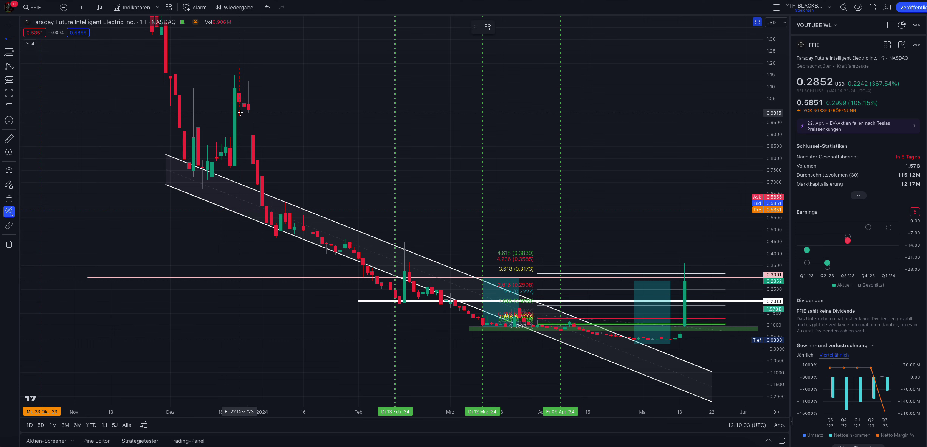
click(241, 113)
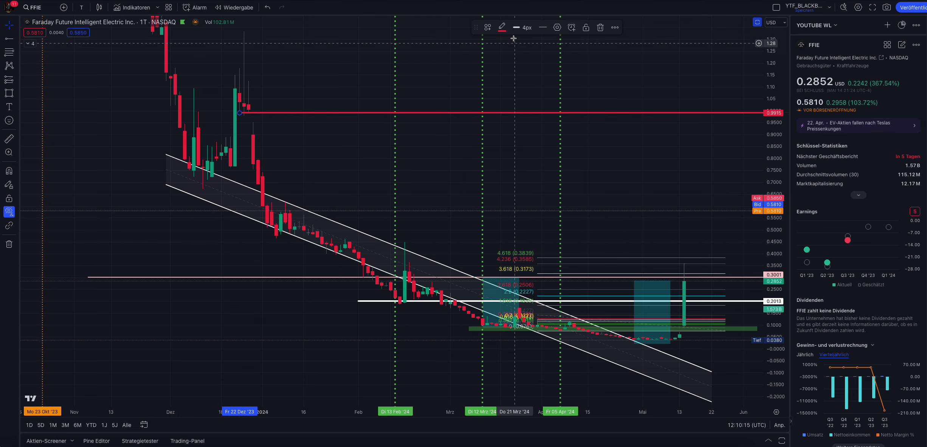
- Style the 0.9915 line as green, 2px and dashed
click(502, 28)
click(529, 53)
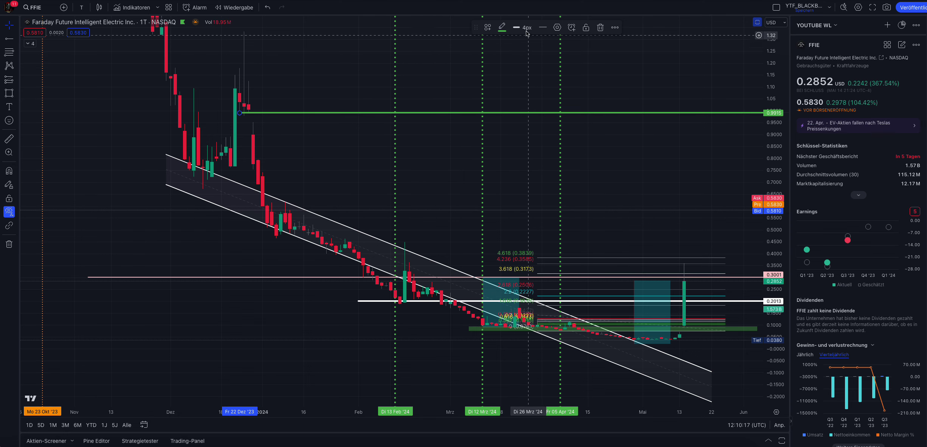
click(518, 56)
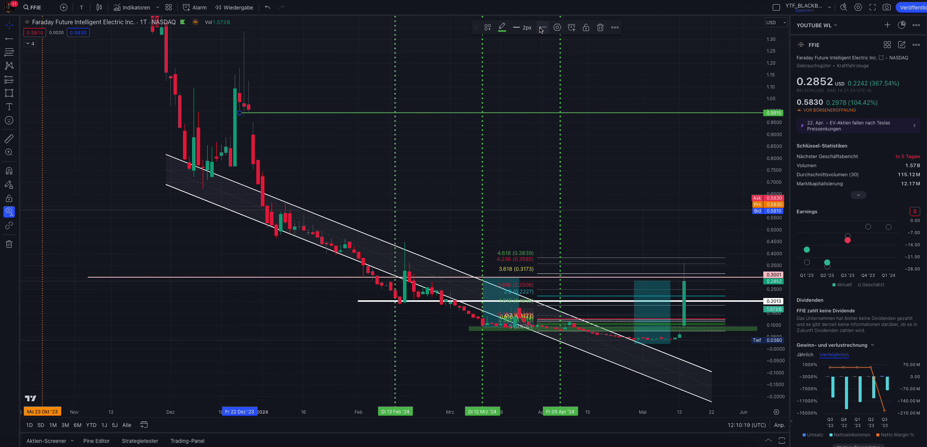
click(543, 27)
click(556, 56)
click(337, 78)
- Add a second horizontal line at 0.7676 starting on 28 November 2023, styled red, solid and thicker than 2px
drag(462, 147, 453, 170)
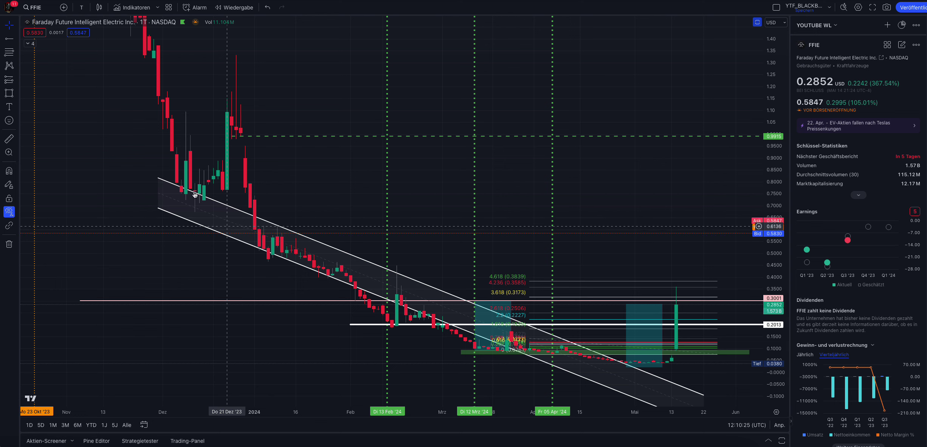
key(alt+t)
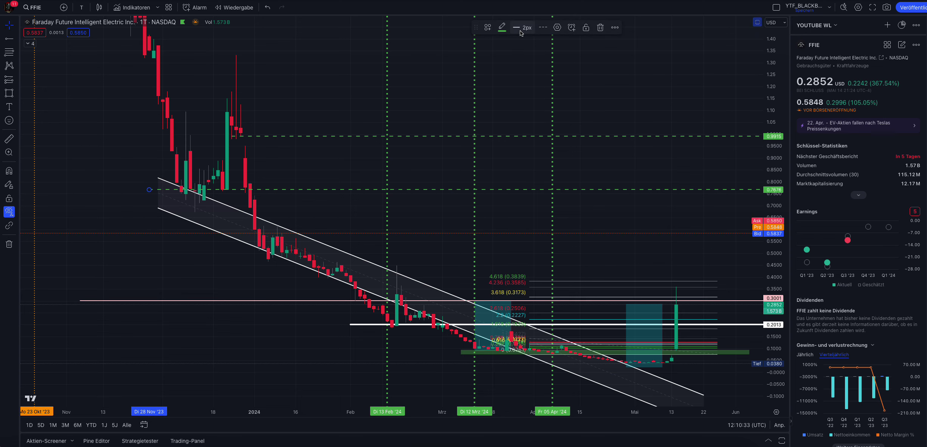
click(503, 27)
click(502, 53)
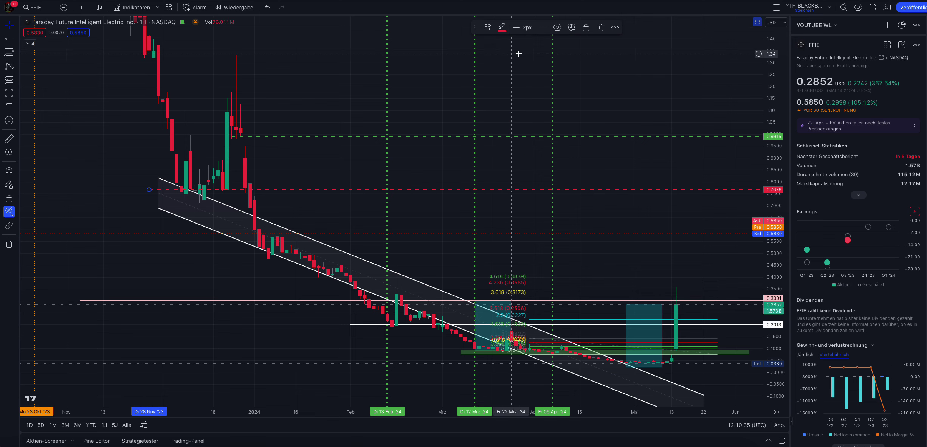
click(543, 27)
click(555, 46)
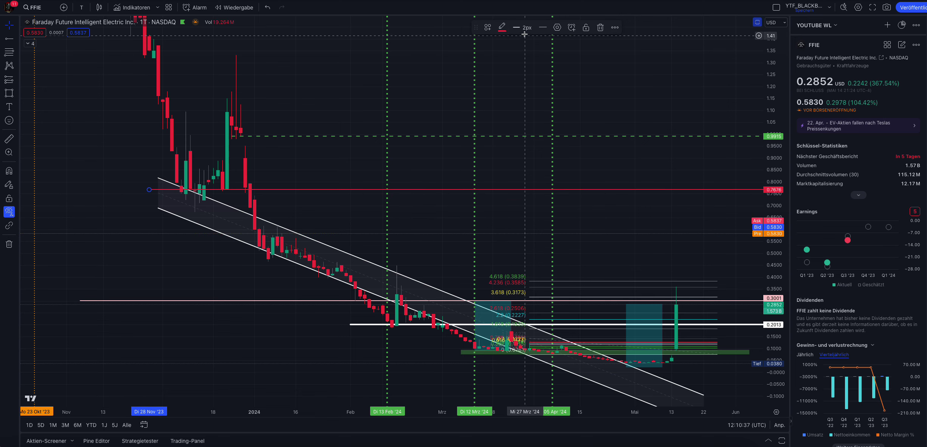
click(523, 27)
click(525, 68)
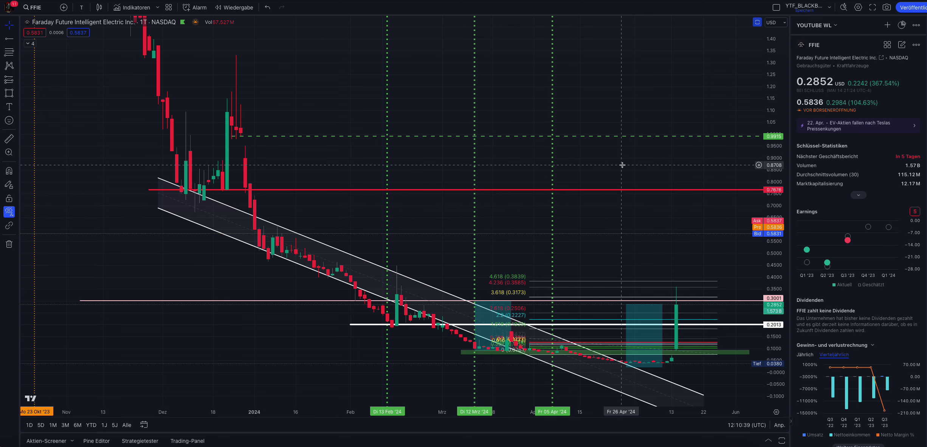
- Draw a red resistance rectangle from 22 November 2023 to 30 May 2024 between about 1.07 and 1.33
drag(535, 178, 534, 209)
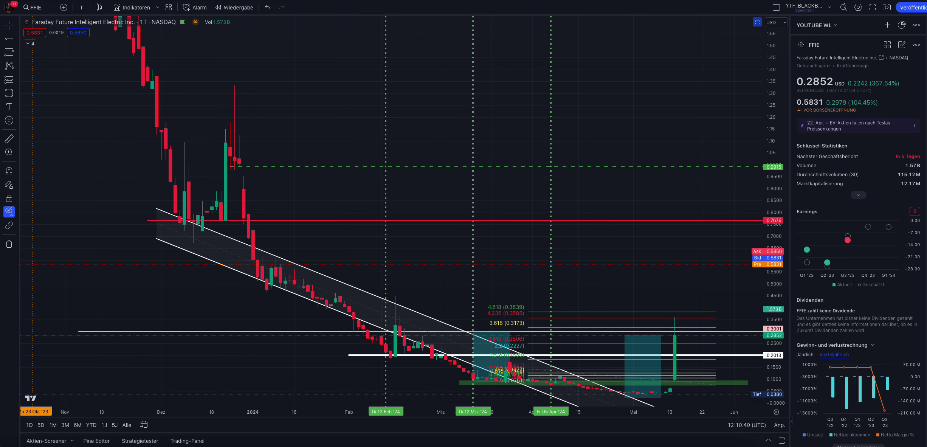
key(alt+shift+r)
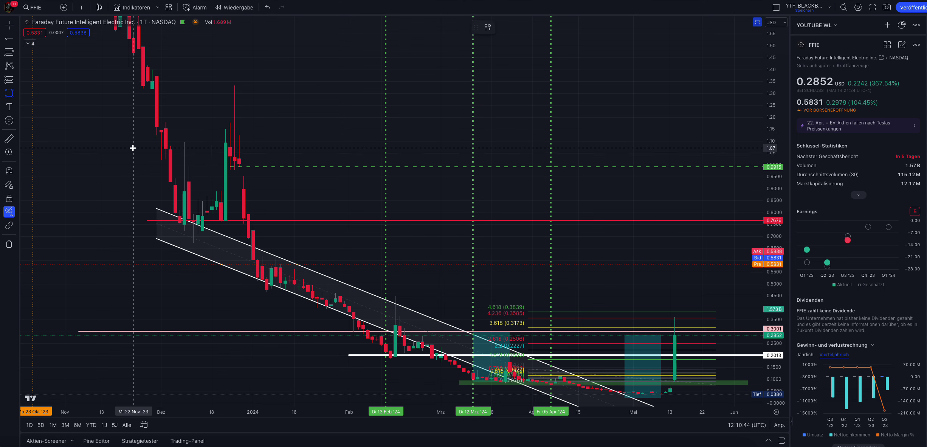
drag(133, 149, 725, 84)
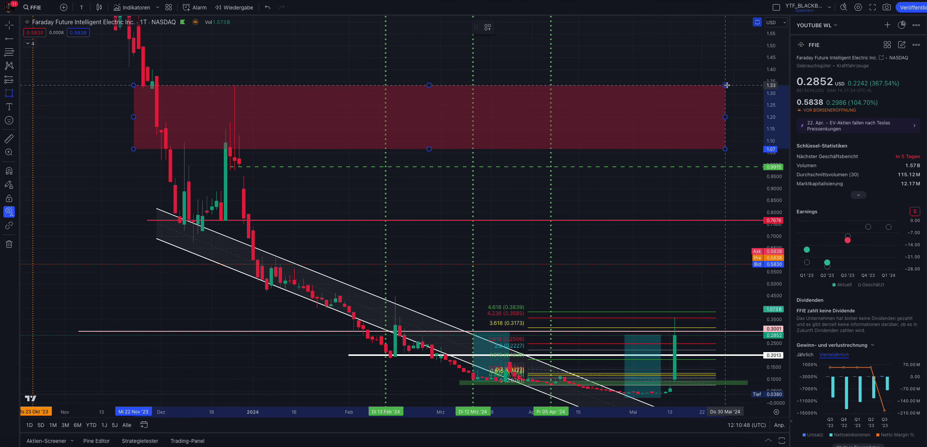
click(727, 85)
click(695, 77)
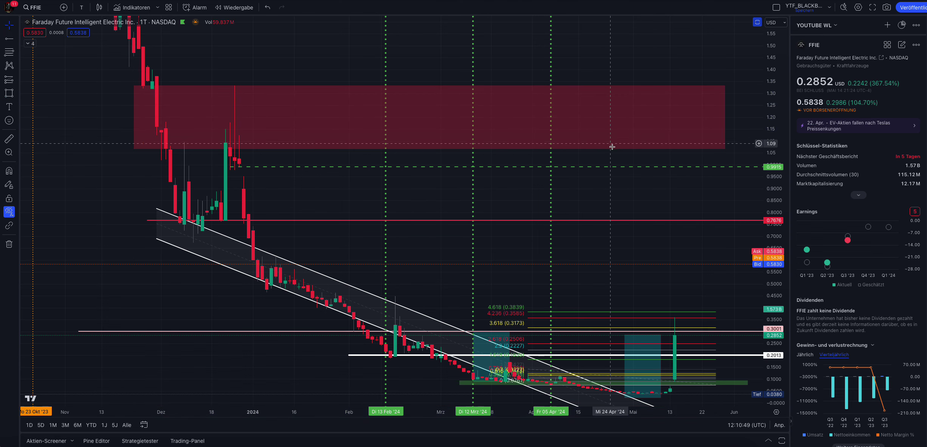
click(651, 150)
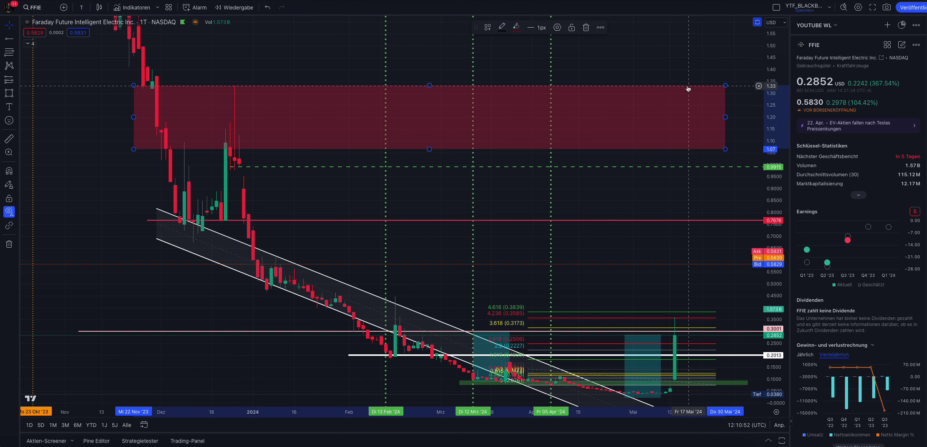
click(655, 69)
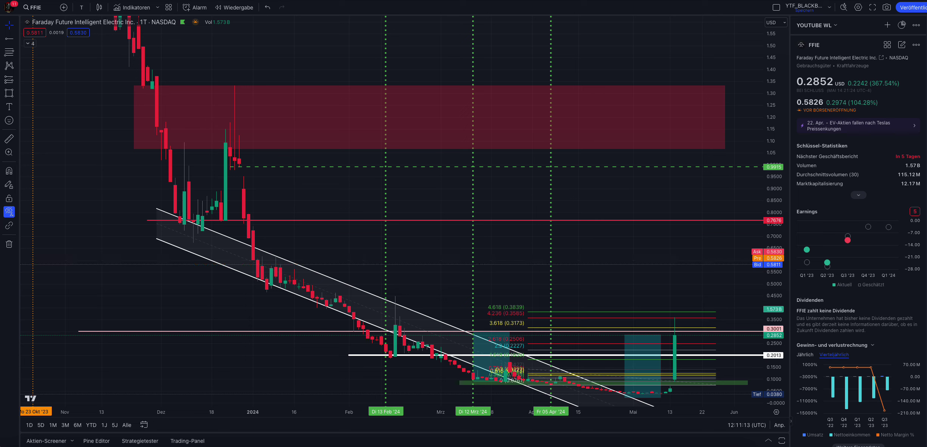
- Show the HOT_STOCKS.png and MY_MEMBERSHIPS_2024.png images over the chart one after the other, moving each off the screen again
drag(926, 53, 366, 66)
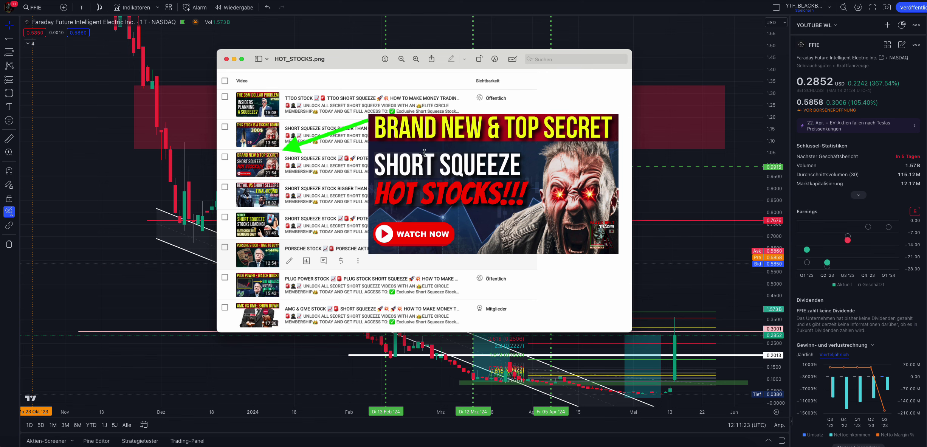
drag(352, 59, 447, 17)
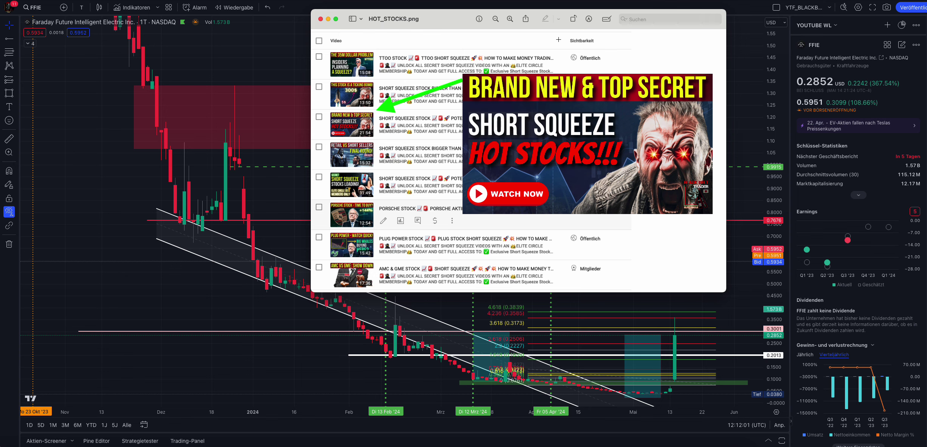
drag(442, 25, 926, 26)
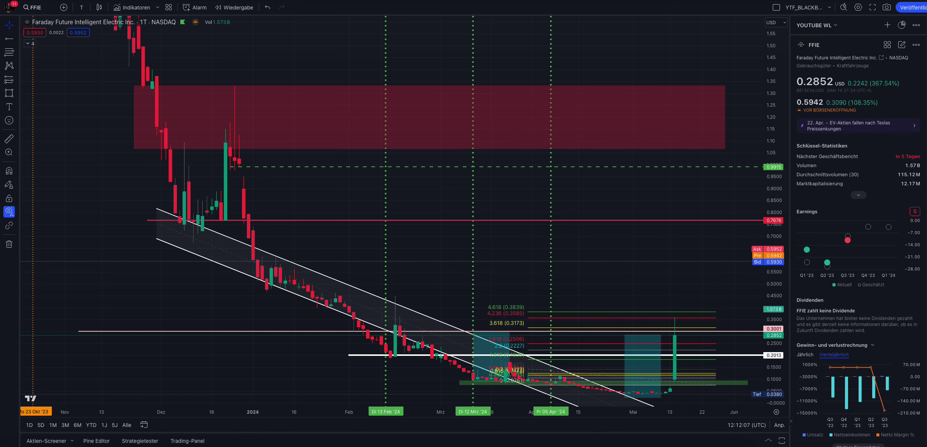
drag(0, 99, 361, 61)
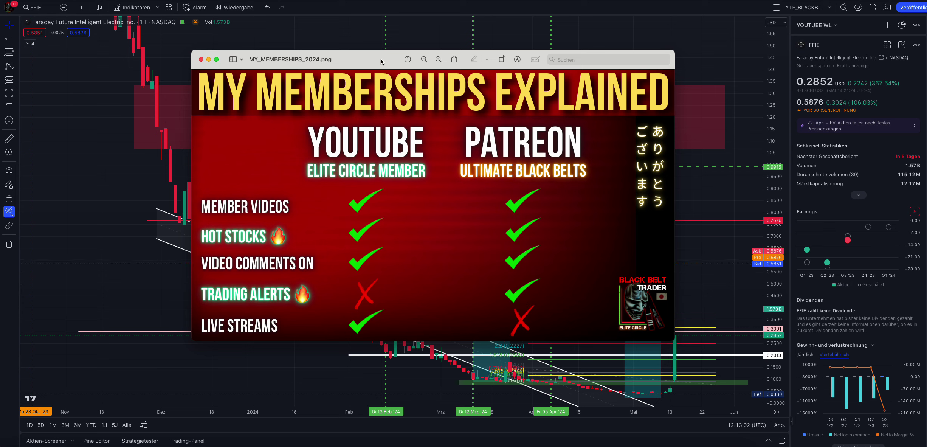
drag(380, 62, 1, 66)
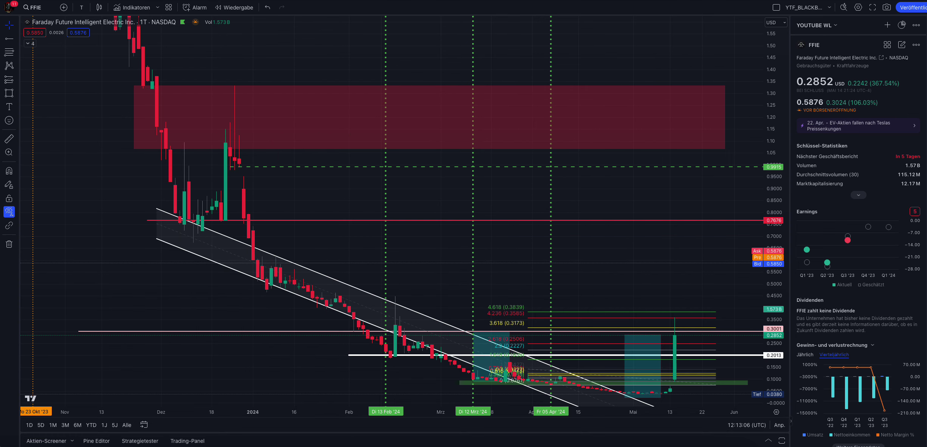
- Switch to the Fintel browser window and go from FFIE's SEC filings to its short interest and short squeeze page
key(super+Tab)
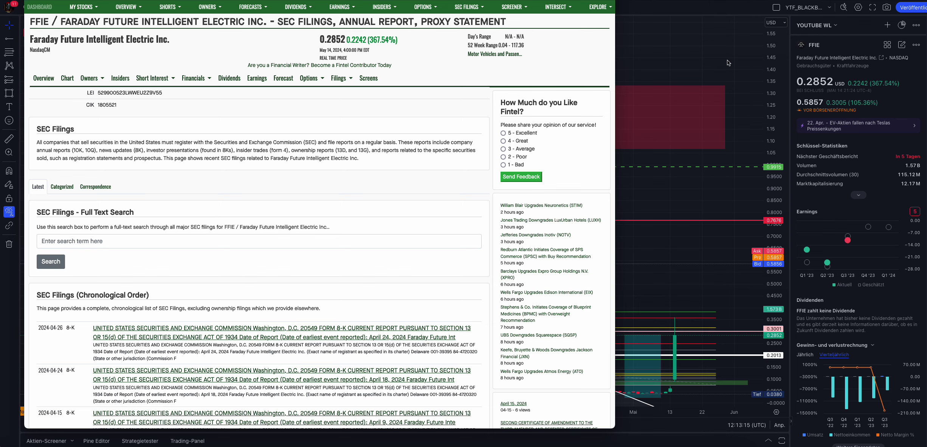
click(743, 103)
drag(529, 1, 395, 1)
click(634, 25)
click(643, 1)
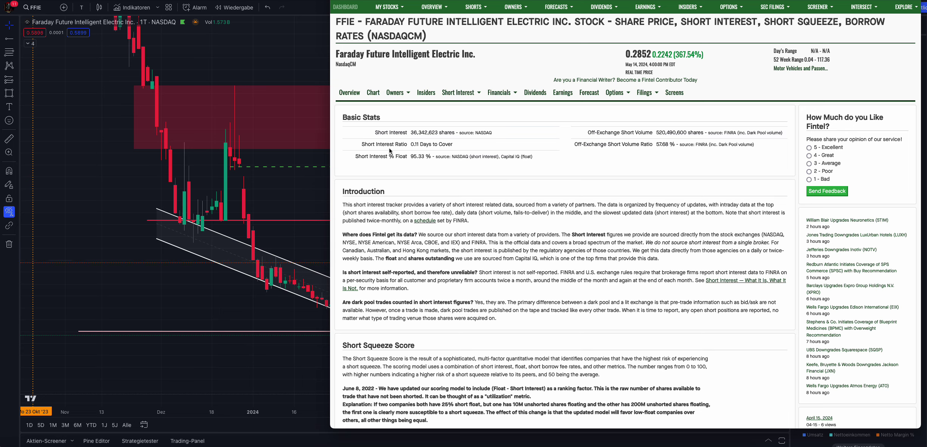
- Examine FFIE's basic short interest stats, borrow fee rates and off-exchange short sale volume on the Fintel page
scroll(513, 213, down, 15)
scroll(594, 216, down, 5)
scroll(445, 130, up, 20)
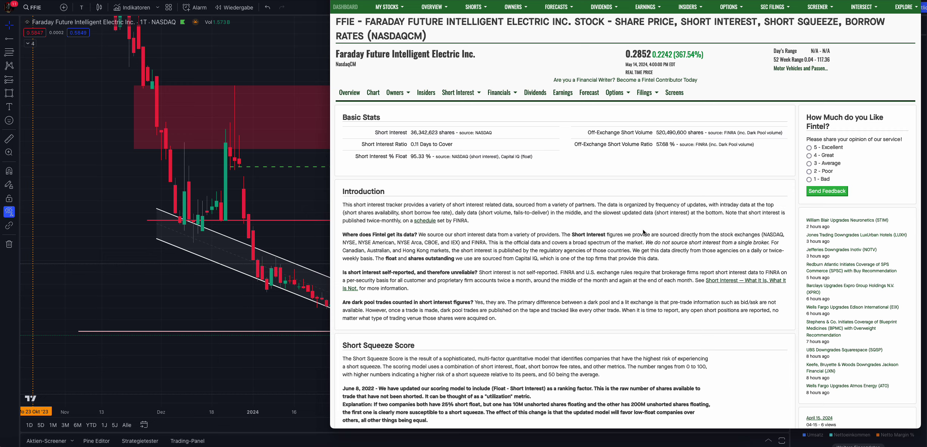
scroll(643, 231, down, 15)
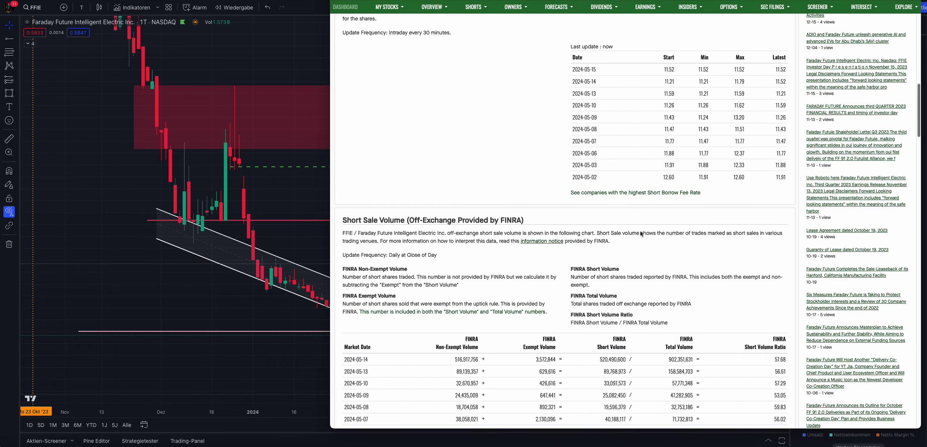
- Examine FFIE's fails-to-deliver table and the daily short interest percentages of float on the Fintel page
scroll(641, 230, down, 15)
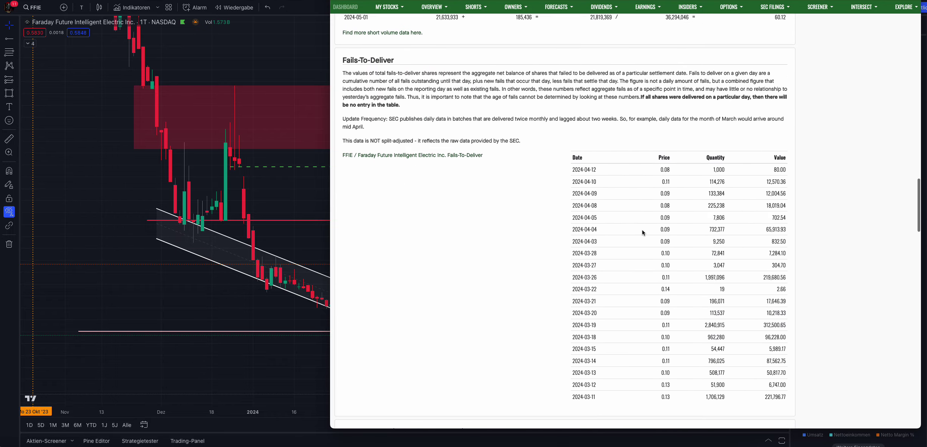
scroll(641, 232, down, 8)
scroll(653, 232, down, 1)
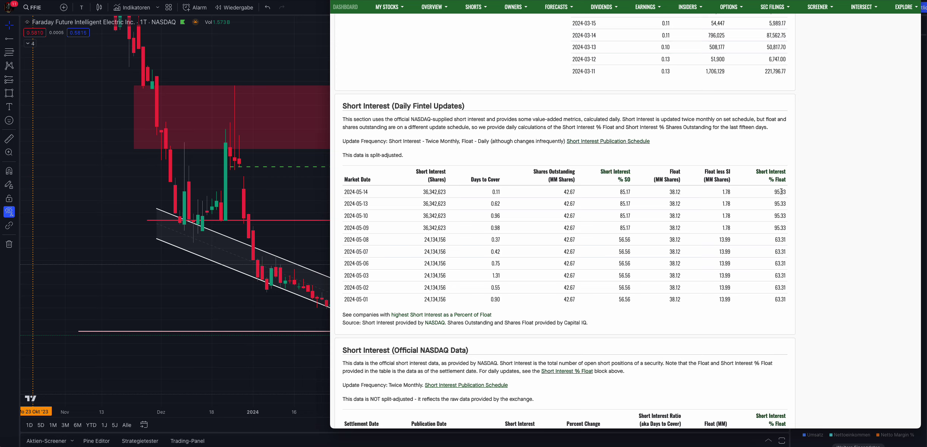
- Switch back to the TradingView chart and examine the red resistance zone and horizontal levels above the May spike
click(258, 187)
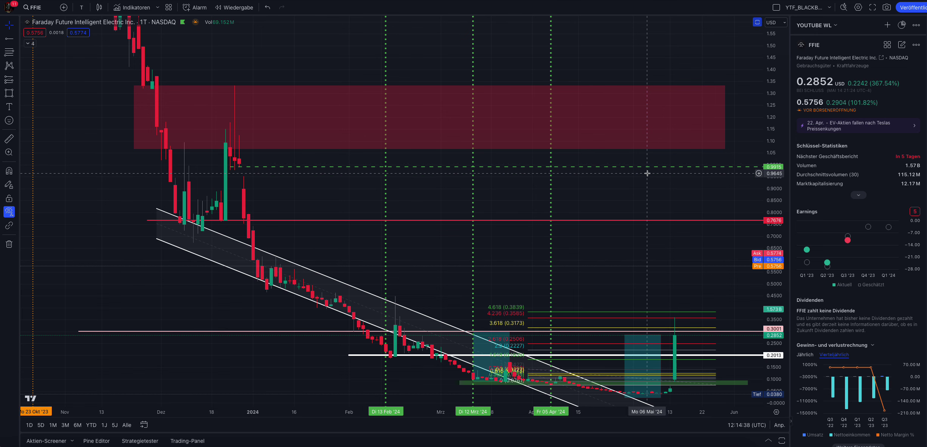
drag(653, 248, 642, 210)
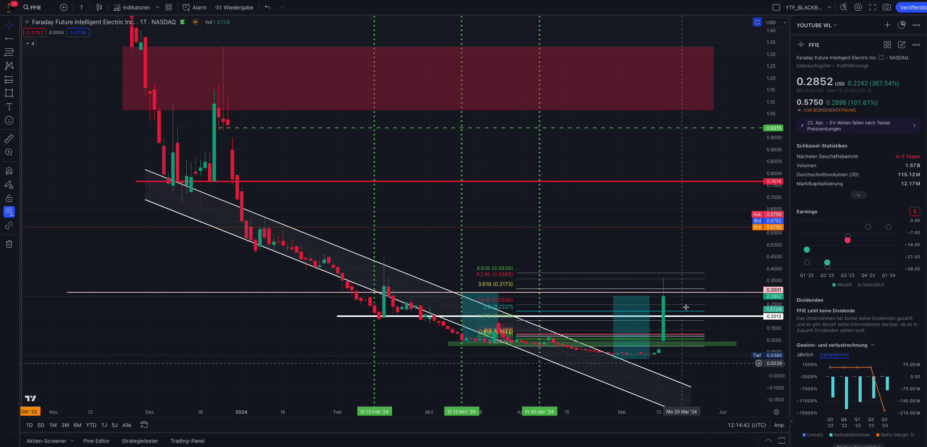
scroll(682, 197, up, 2)
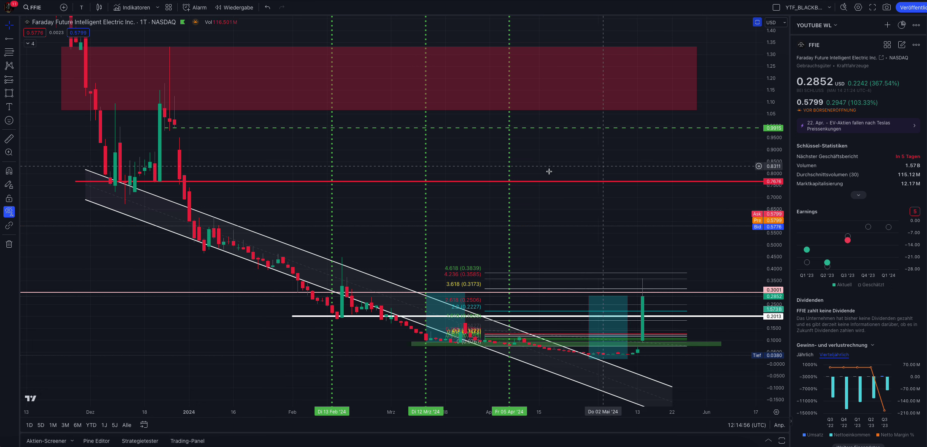
drag(635, 182, 609, 197)
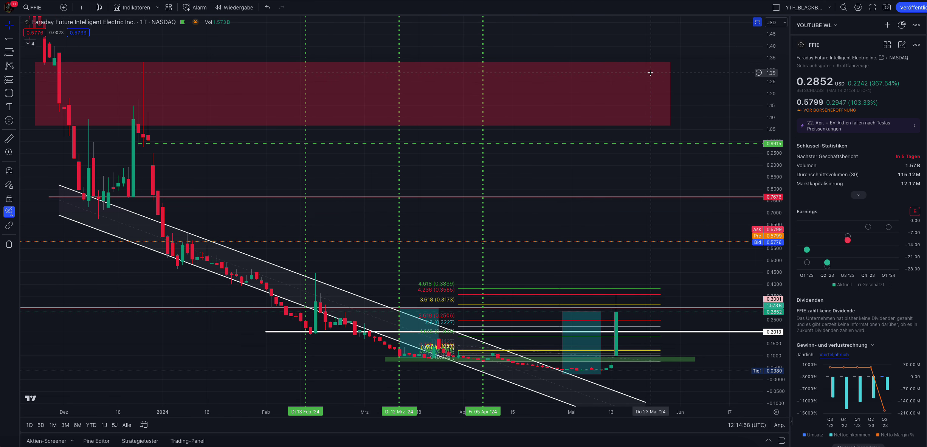
click(663, 64)
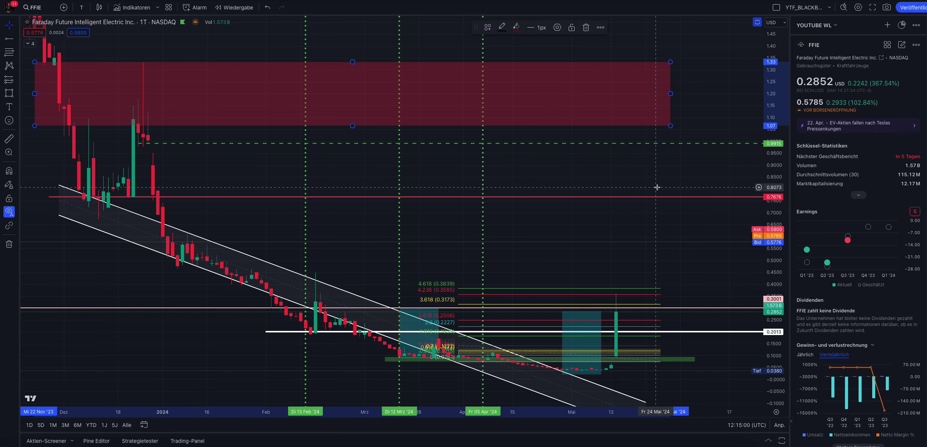
scroll(657, 187, down, 1)
click(722, 193)
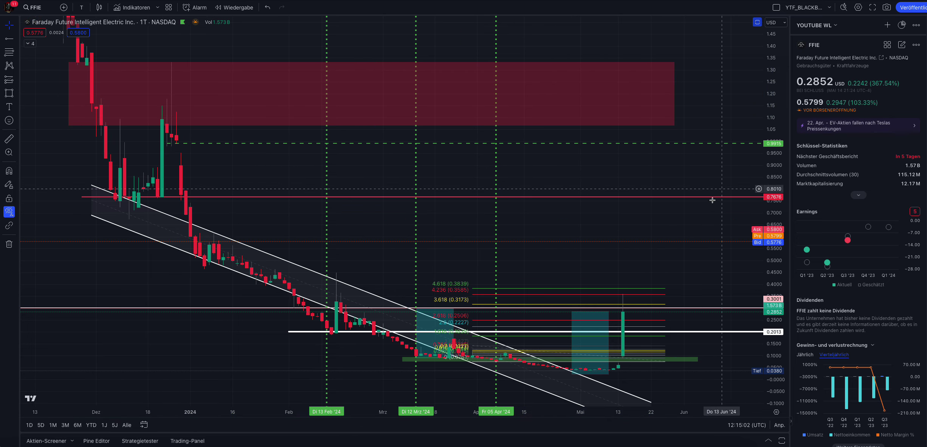
- Examine FFIE's longer price history back to the share sale note of October 2023 against the current resistance levels
scroll(698, 214, down, 2)
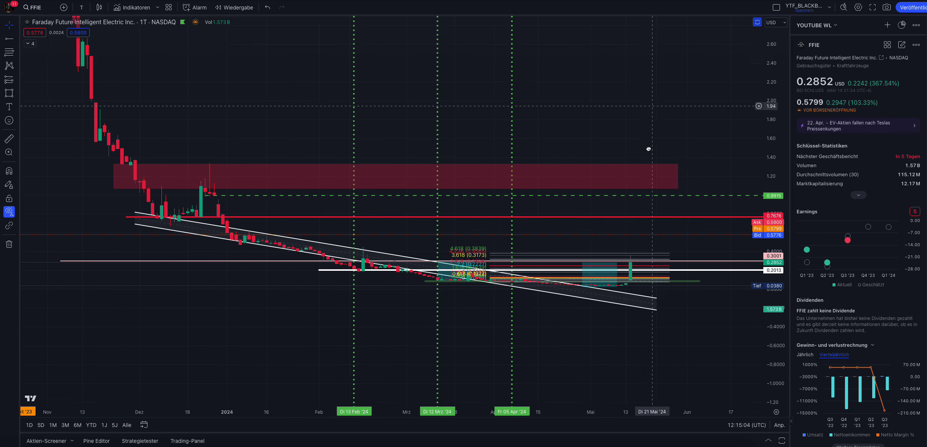
scroll(648, 161, down, 3)
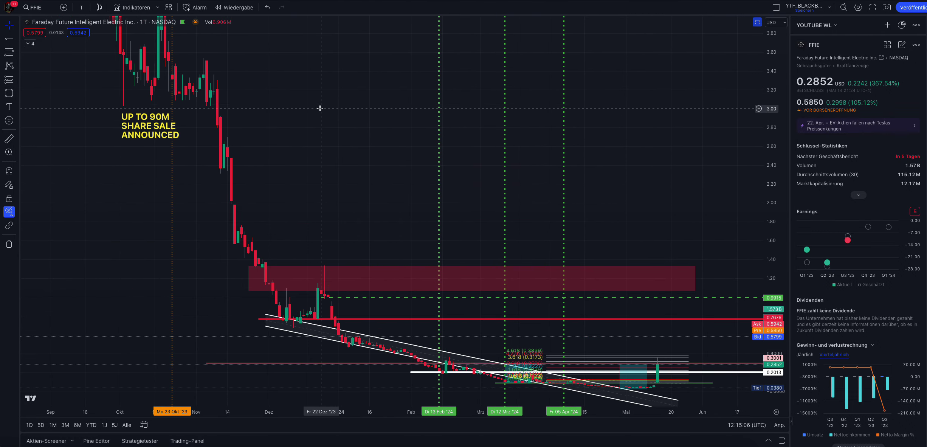
drag(320, 115, 339, 214)
scroll(769, 217, down, 3)
scroll(769, 217, down, 5)
drag(718, 218, 666, 97)
scroll(776, 245, up, 5)
scroll(663, 228, up, 2)
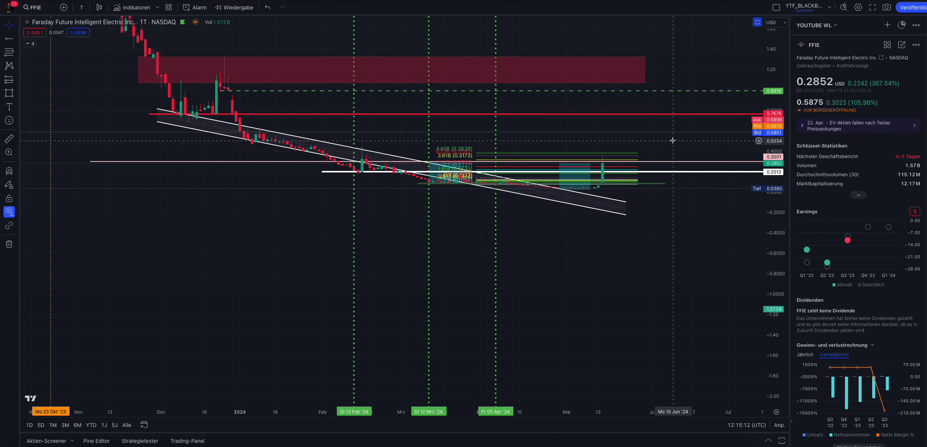
drag(674, 144, 655, 181)
scroll(654, 184, down, 2)
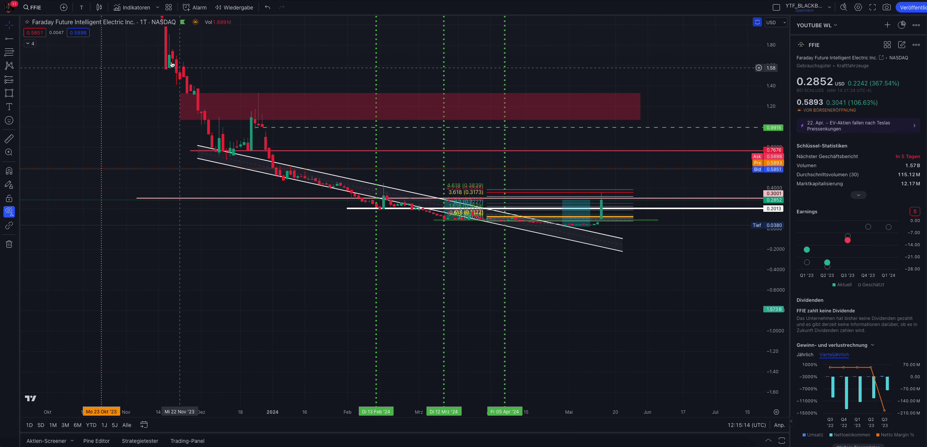
scroll(681, 227, up, 1)
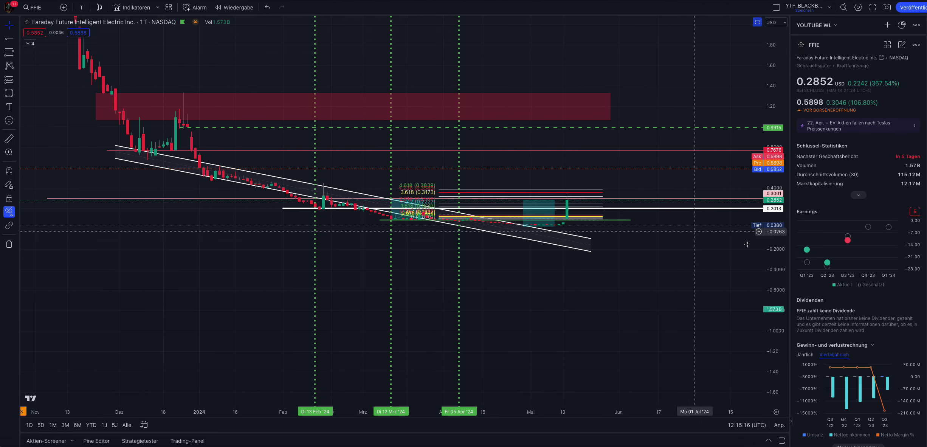
- Examine the May price spike up close against the Fibonacci extension levels and the 0.2013 and 0.3001 lines
scroll(782, 249, up, 6)
drag(710, 145, 625, 156)
scroll(778, 278, up, 5)
scroll(778, 279, up, 3)
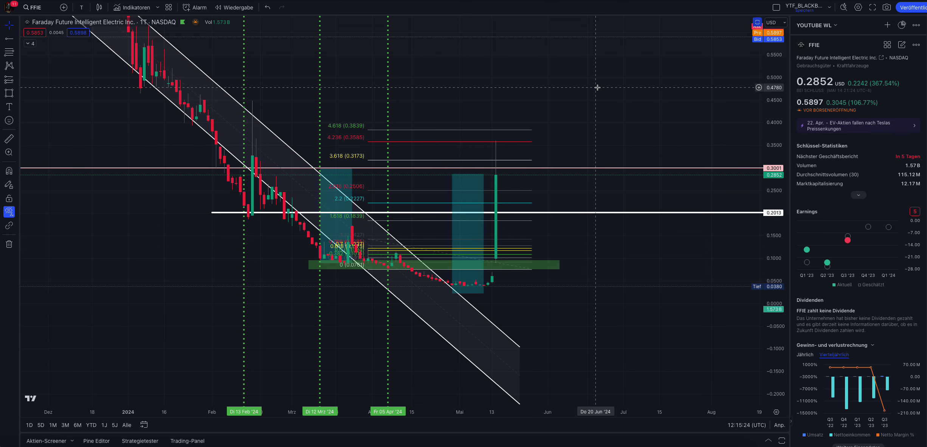
drag(596, 87, 594, 131)
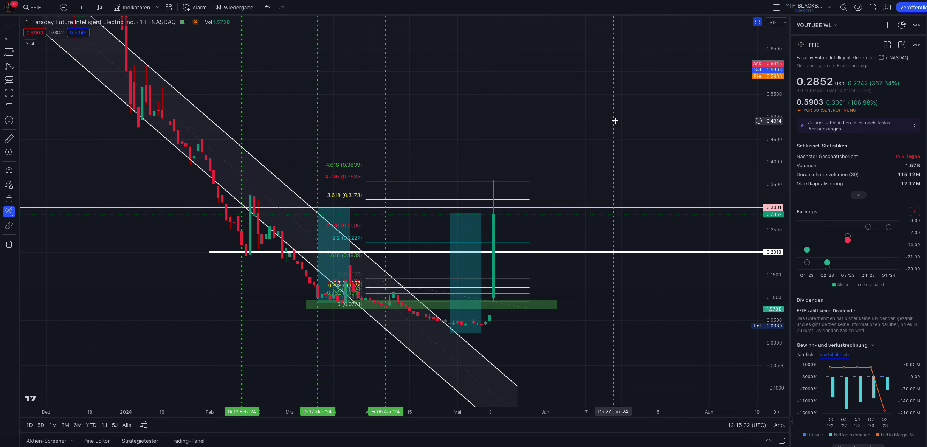
scroll(618, 132, right, 5)
scroll(605, 145, right, 5)
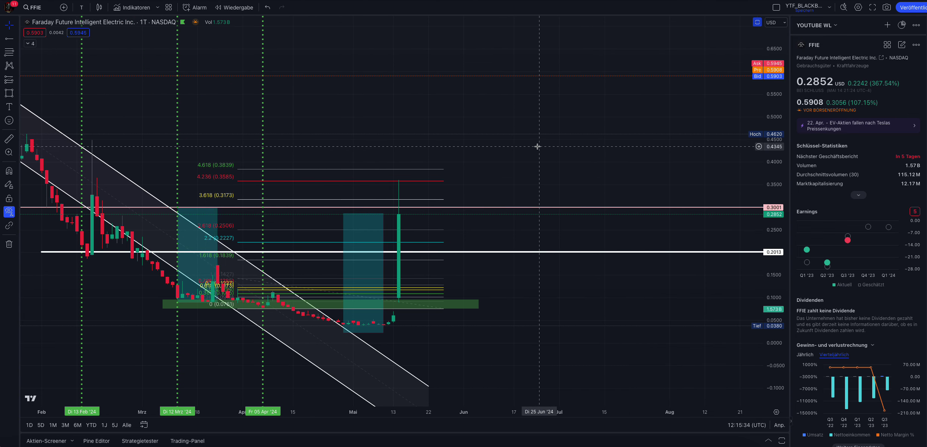
drag(538, 146, 644, 114)
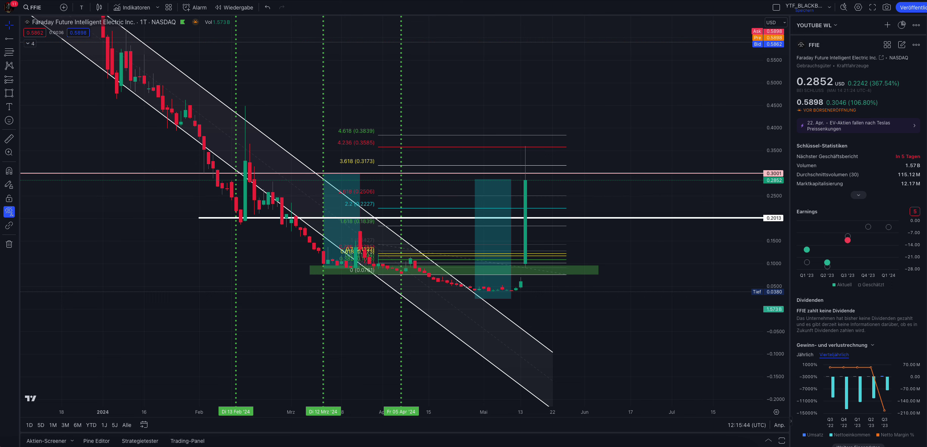
- Show the TRADINGVIEW_DISCOUNT.png image over the chart and put it away again
click(5, 351)
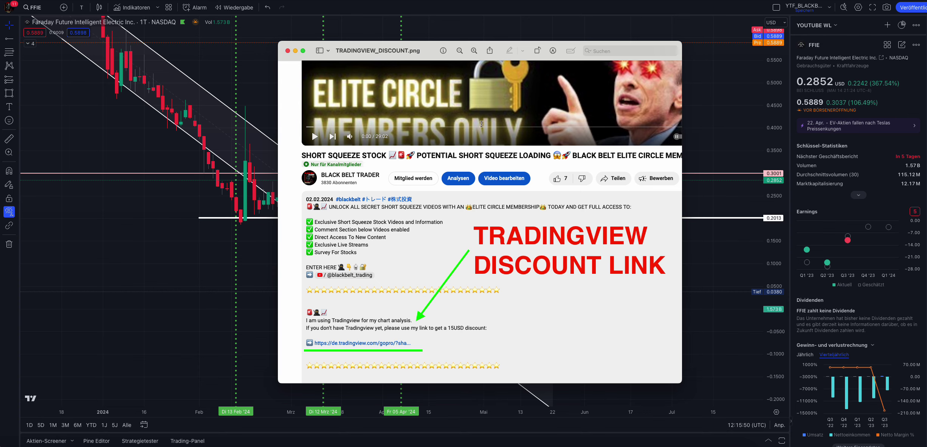
double_click(430, 51)
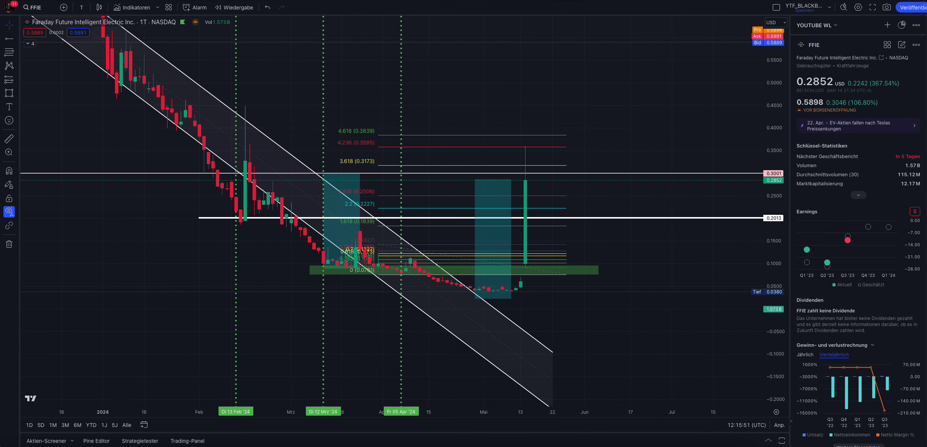
- Compare the May spike with the descending channel and the red resistance line at 0.7676 in a wider chart view
scroll(629, 142, down, 5)
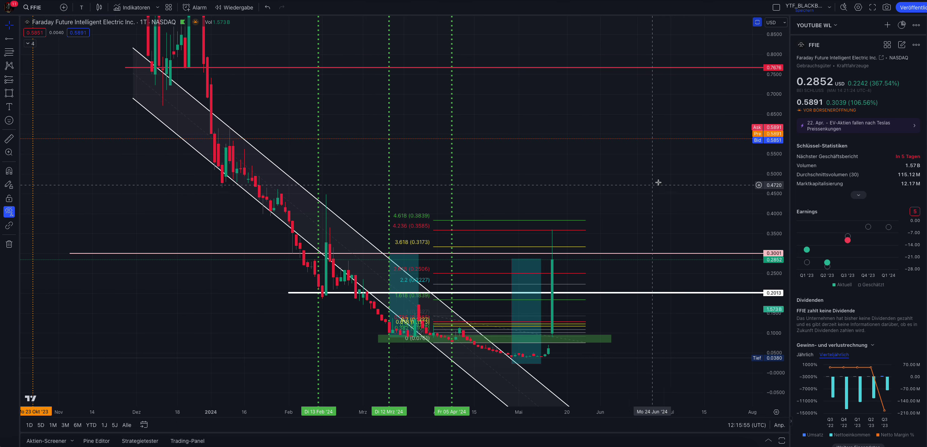
drag(645, 181, 632, 166)
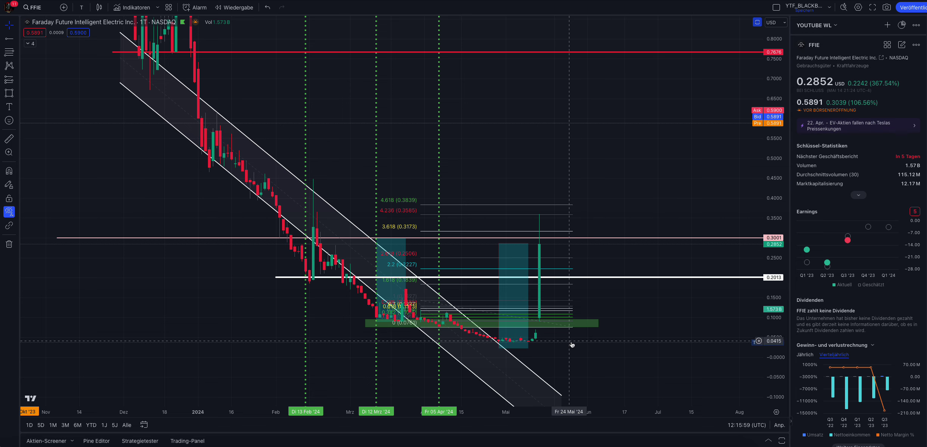
drag(618, 112, 551, 157)
scroll(747, 195, down, 1)
drag(602, 212, 611, 187)
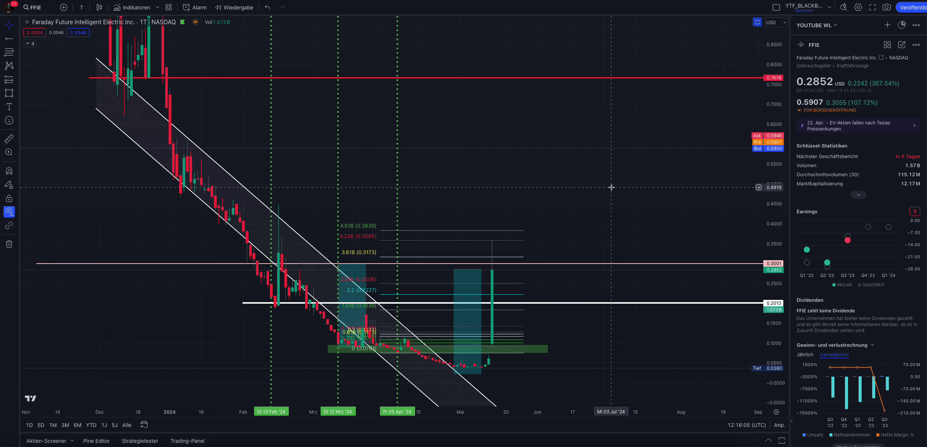